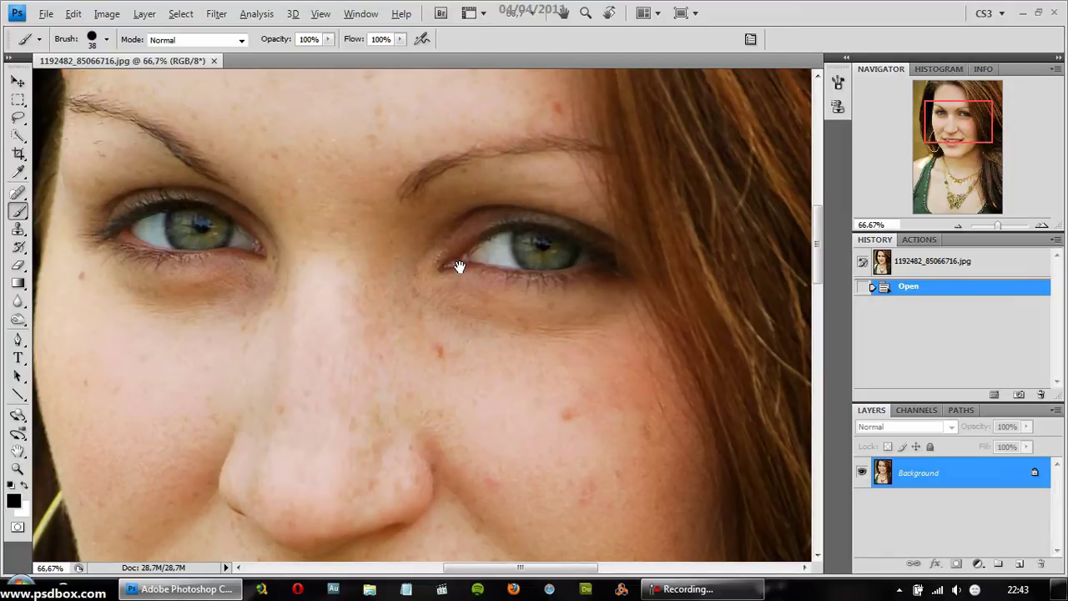
Trace the inner and lower edges of the iris in the woman's left eye with a curved Pen tool path
drag(465, 266, 515, 249)
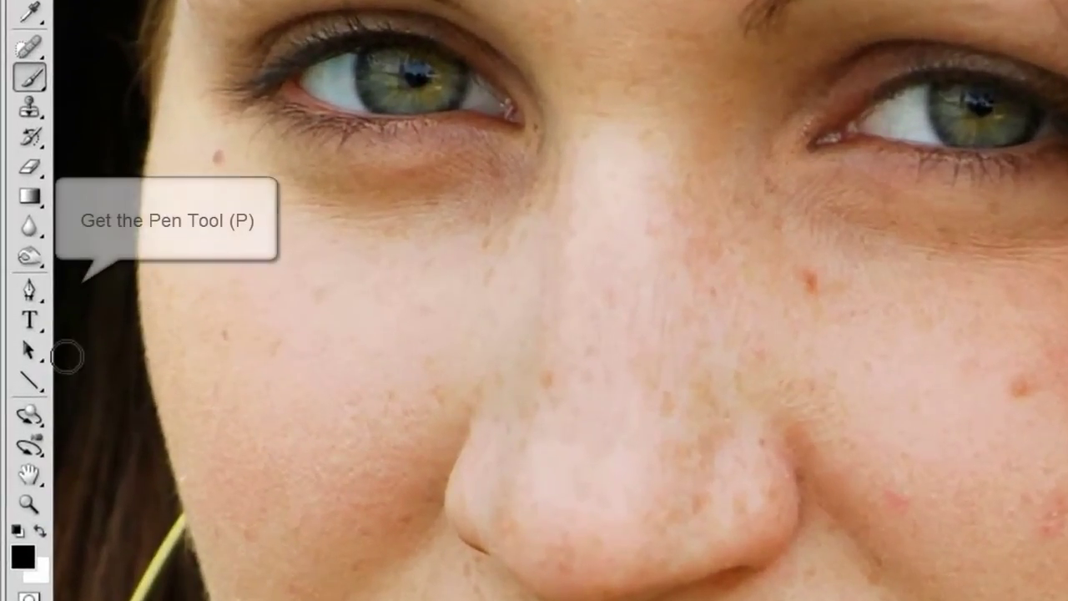
click(31, 292)
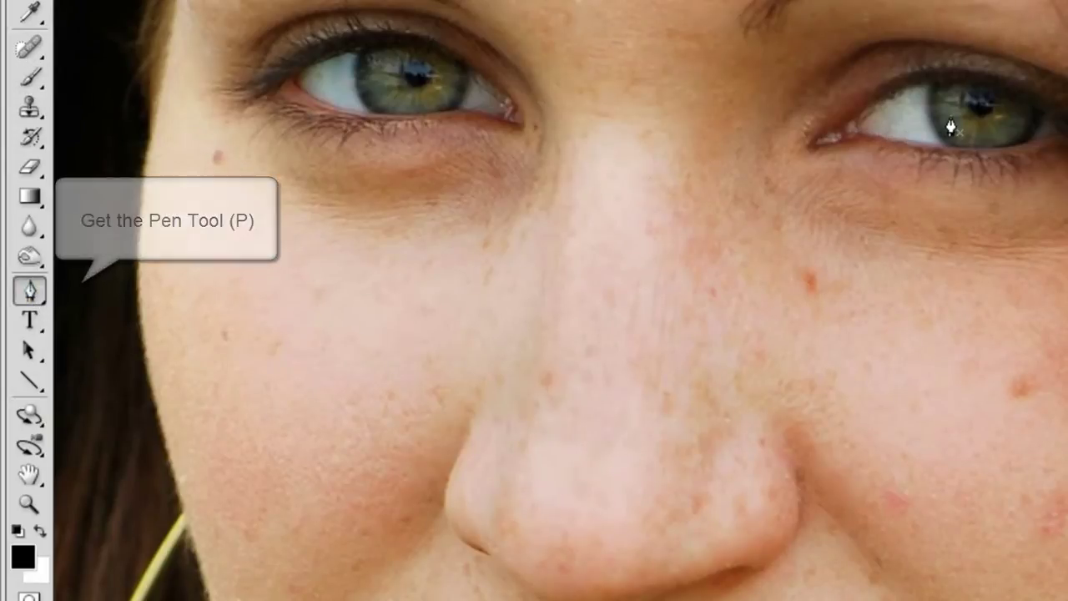
scroll(976, 130, up, 5)
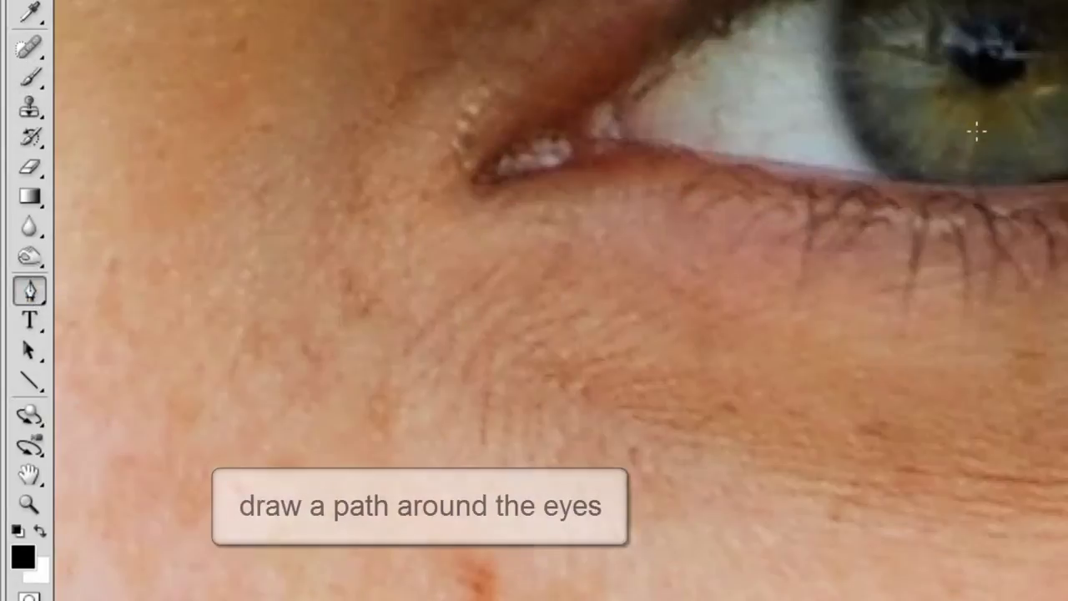
drag(968, 232, 714, 373)
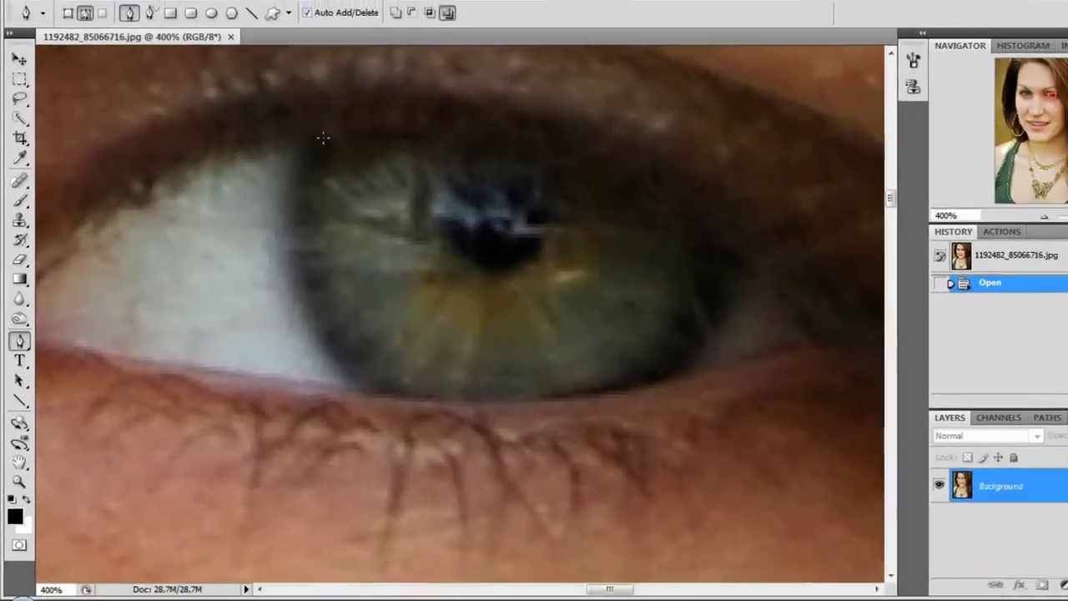
drag(290, 161, 362, 126)
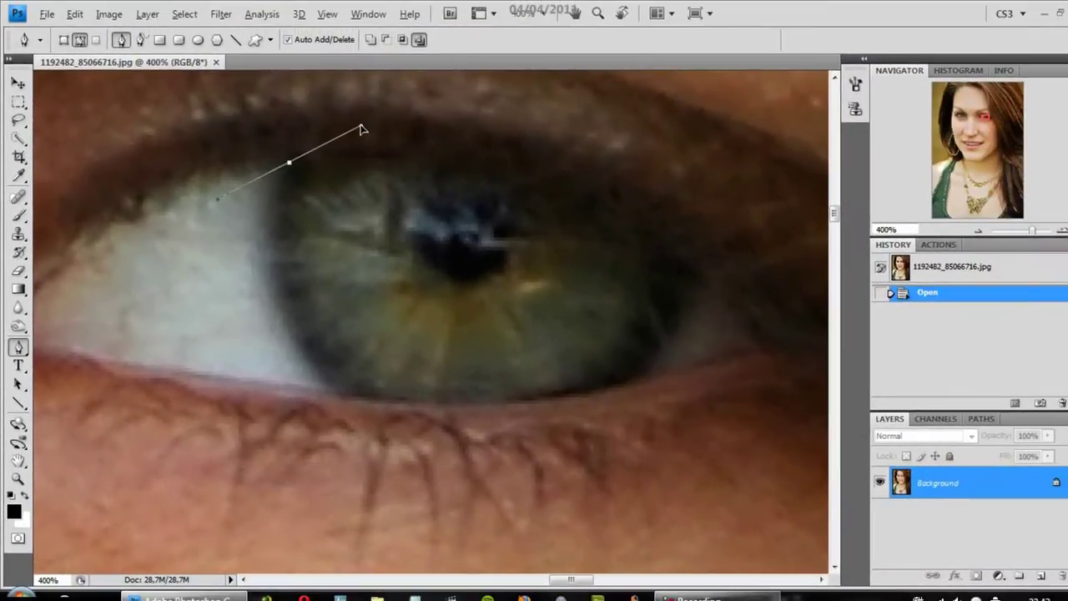
drag(339, 390, 403, 412)
drag(365, 129, 234, 218)
drag(655, 348, 680, 301)
mouse_move(636, 402)
mouse_down()
mouse_move(612, 406)
mouse_move(625, 414)
mouse_up()
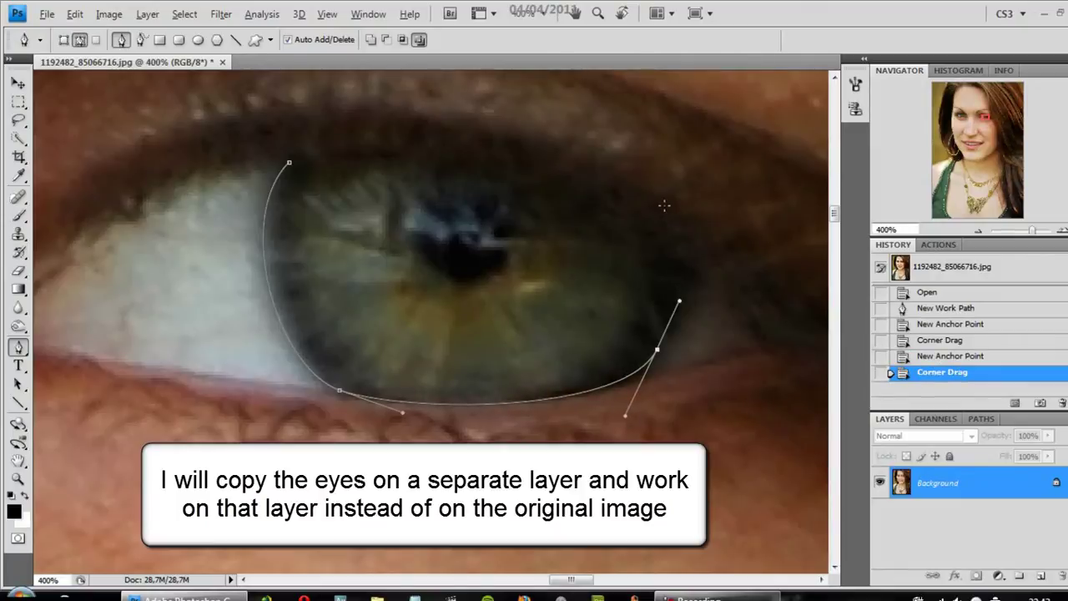
Continue the path up the outer edge of the left iris and close it at its starting anchor point
drag(664, 205, 631, 181)
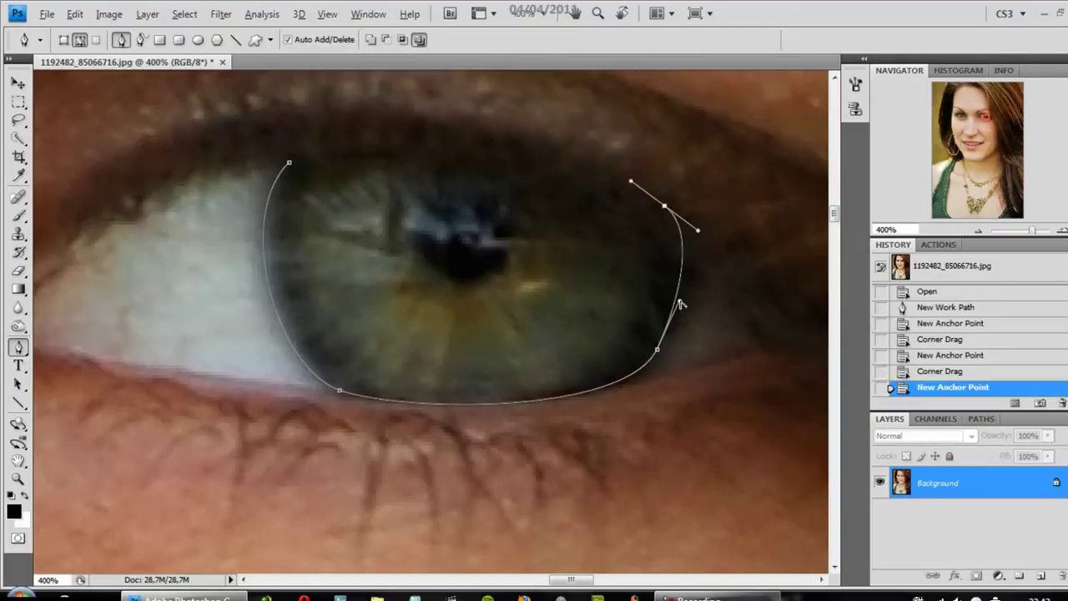
drag(683, 318, 684, 326)
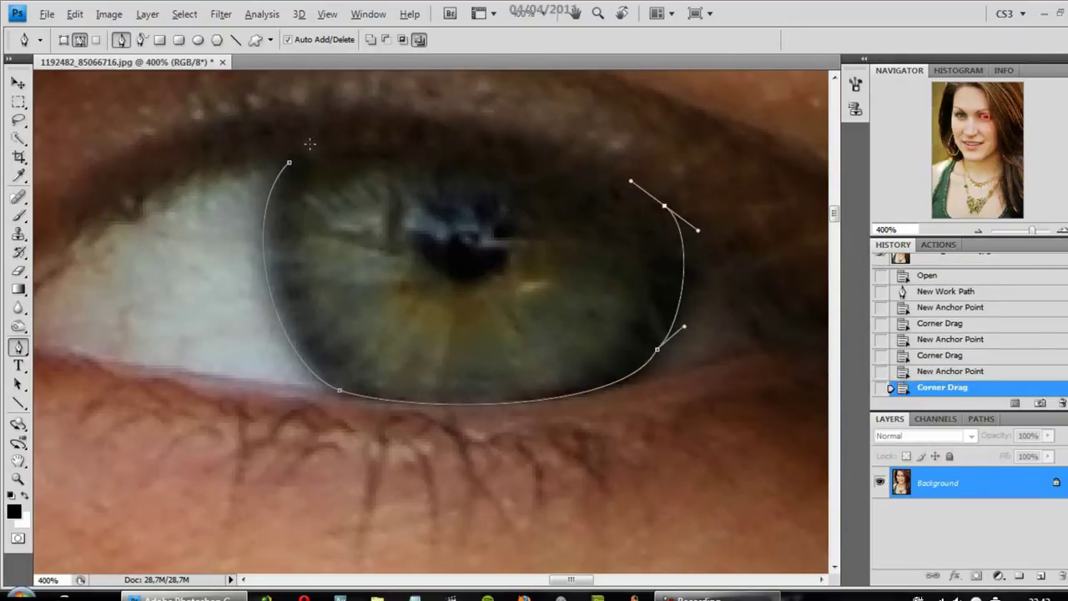
click(291, 166)
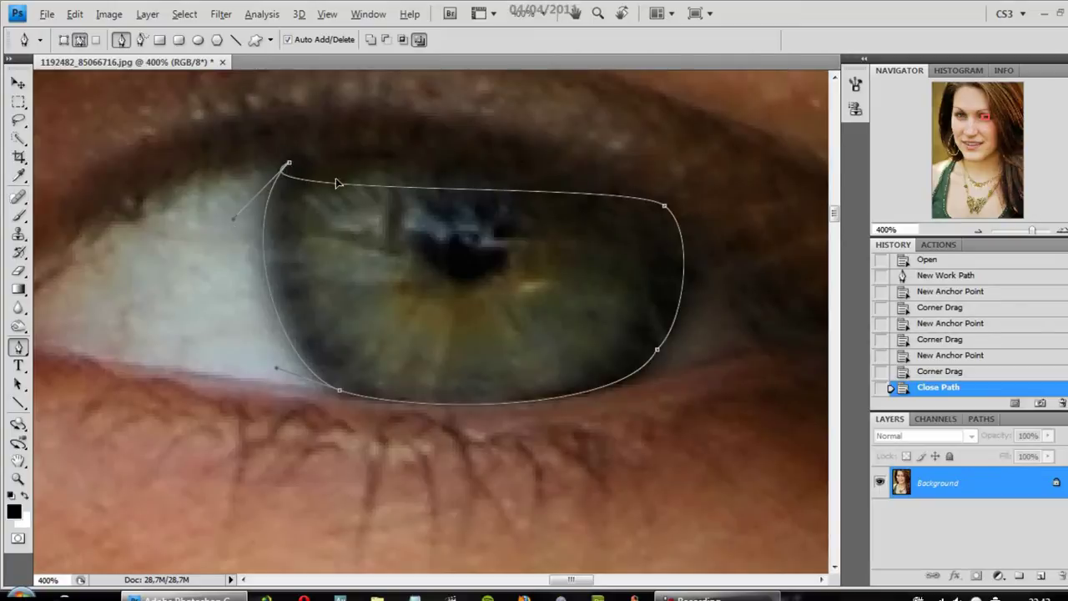
Adjust the direction handles of the closed path so its curve follows the upper edge of the left iris
drag(337, 183, 372, 148)
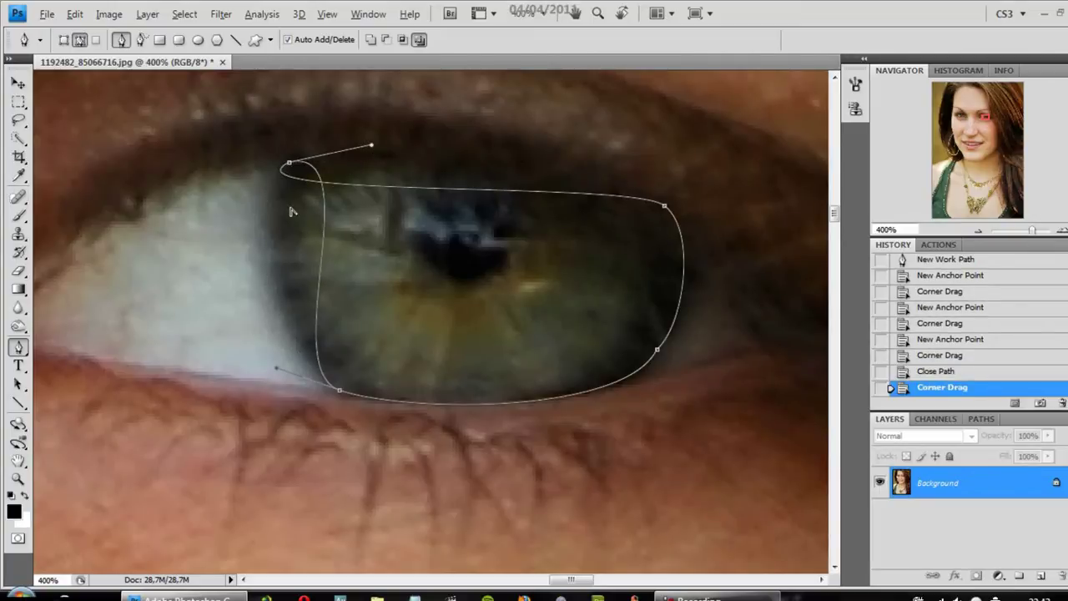
drag(291, 208, 239, 245)
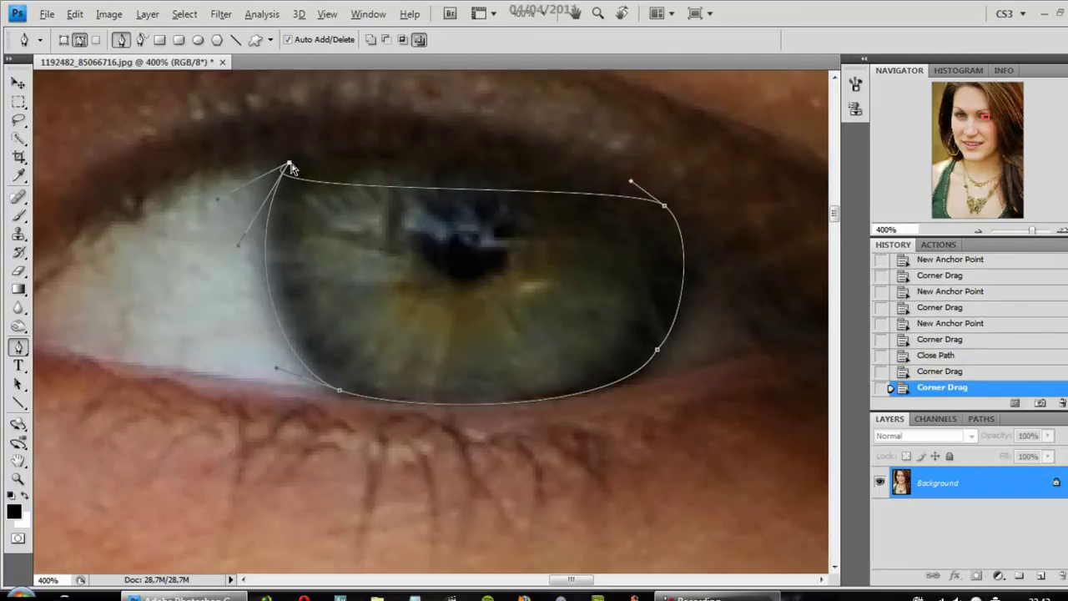
drag(355, 151, 389, 76)
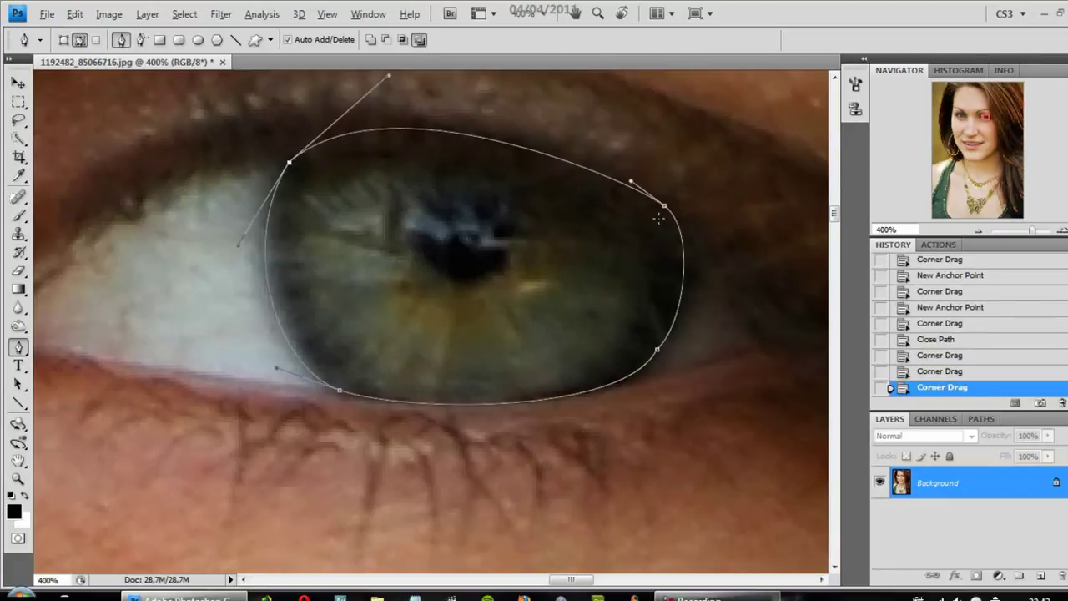
drag(630, 184, 645, 179)
scroll(401, 109, down, 1)
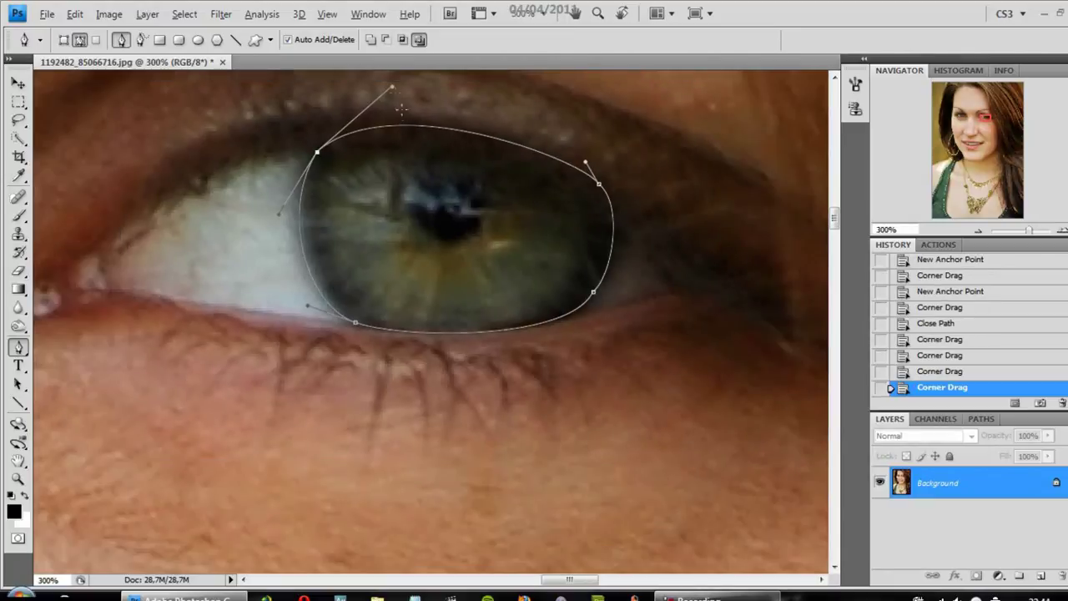
drag(392, 89, 372, 84)
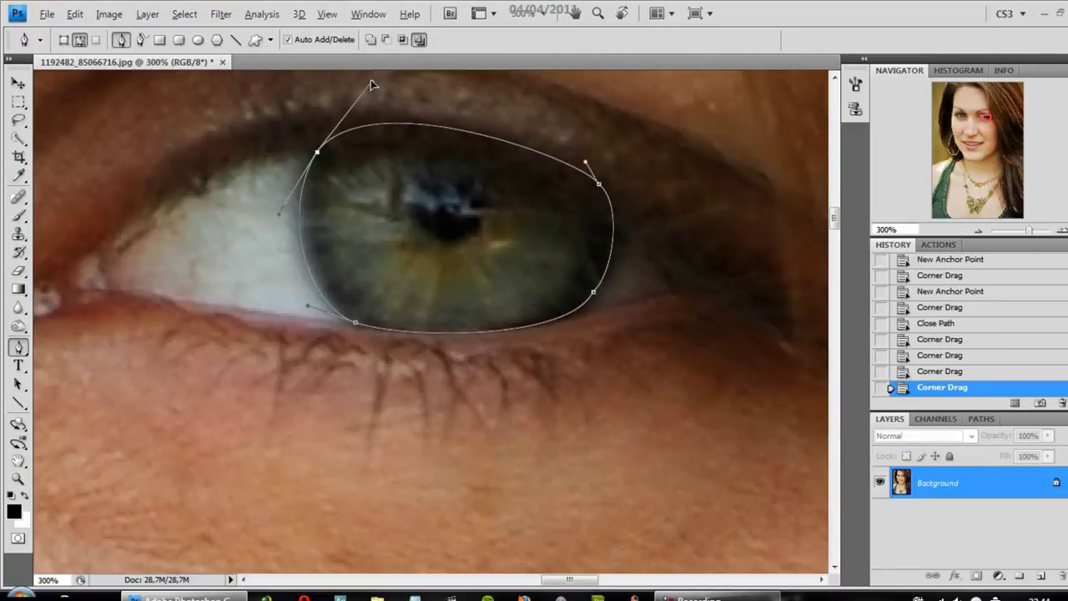
scroll(550, 257, down, 1)
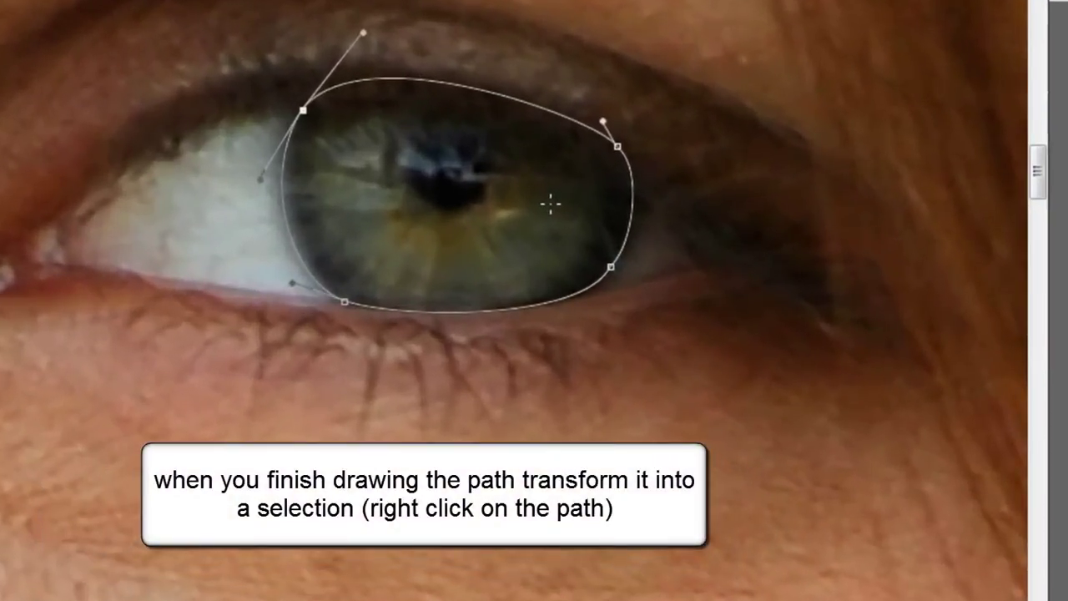
Convert the iris path into a new anti-aliased selection with a feather radius of 4 pixels
right_click(544, 244)
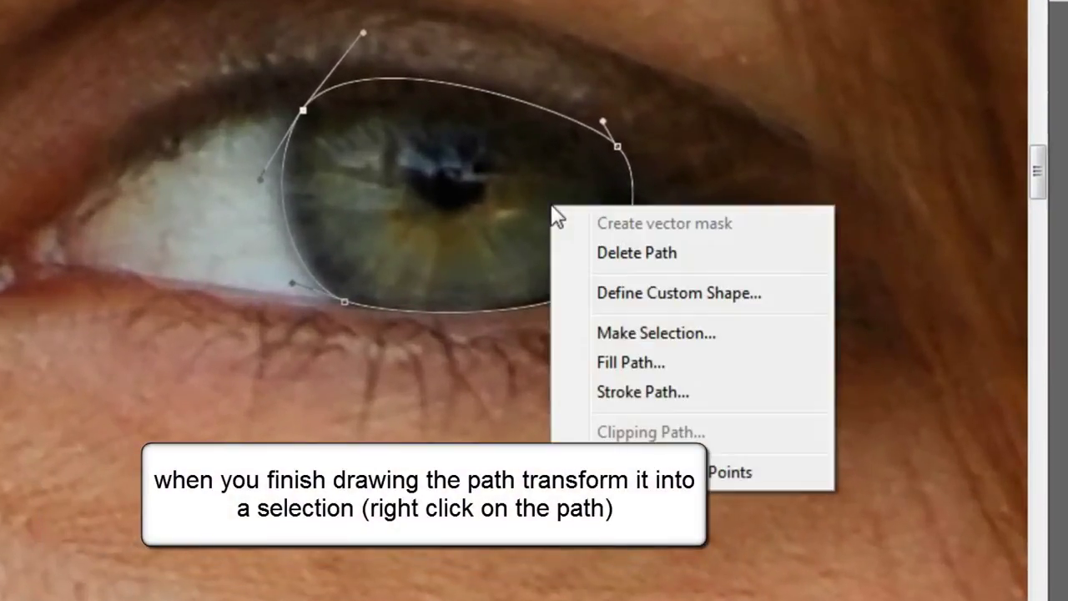
click(741, 333)
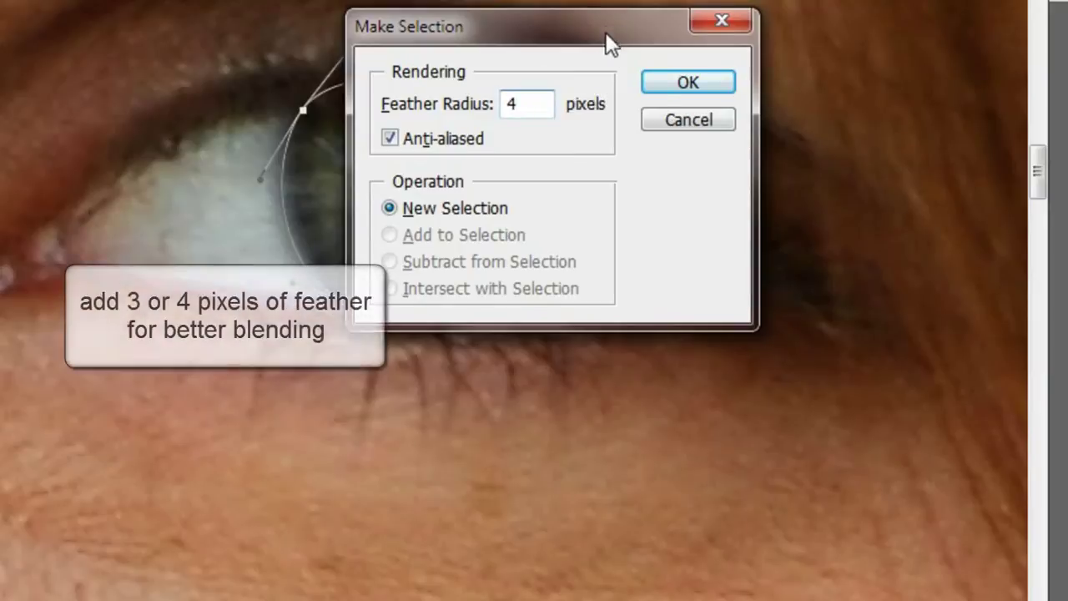
drag(605, 30, 602, 239)
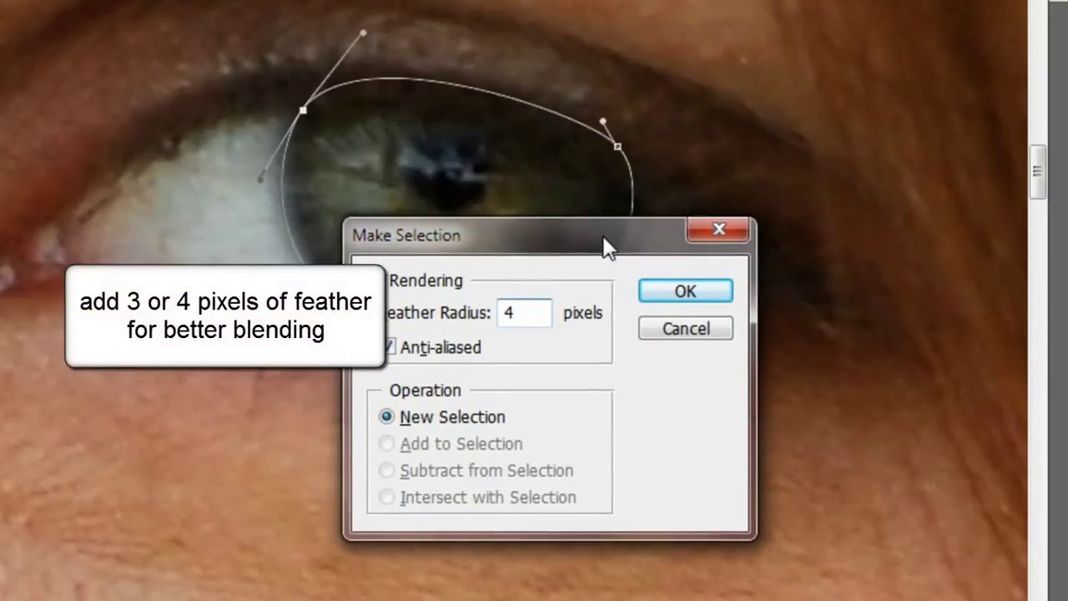
click(709, 297)
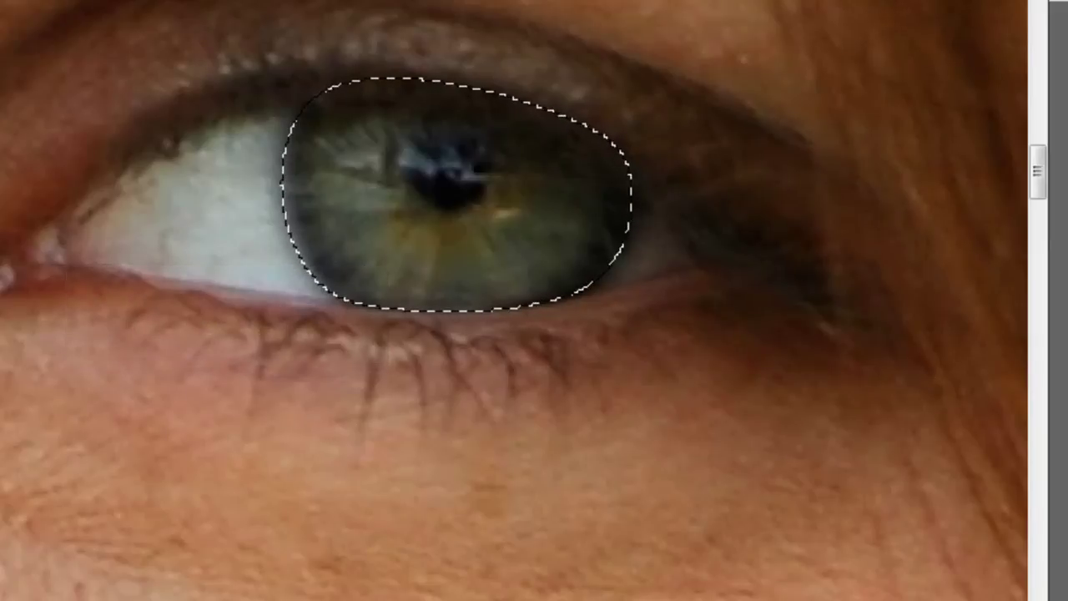
Copy the selected left iris onto its own layer with Layer via Copy
scroll(376, 200, down, 6)
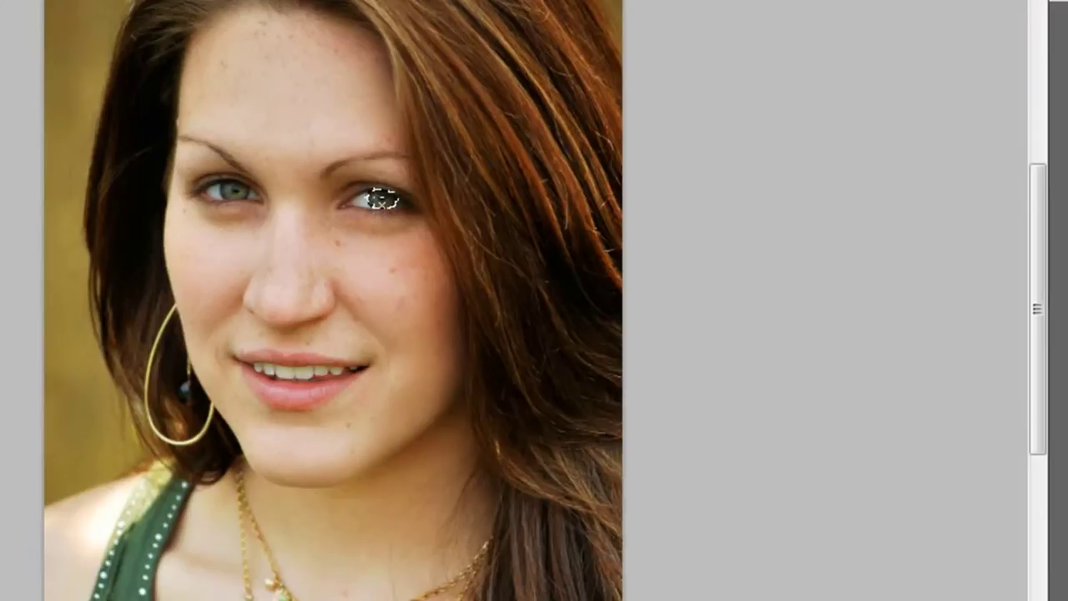
scroll(373, 197, up, 2)
scroll(373, 197, up, 4)
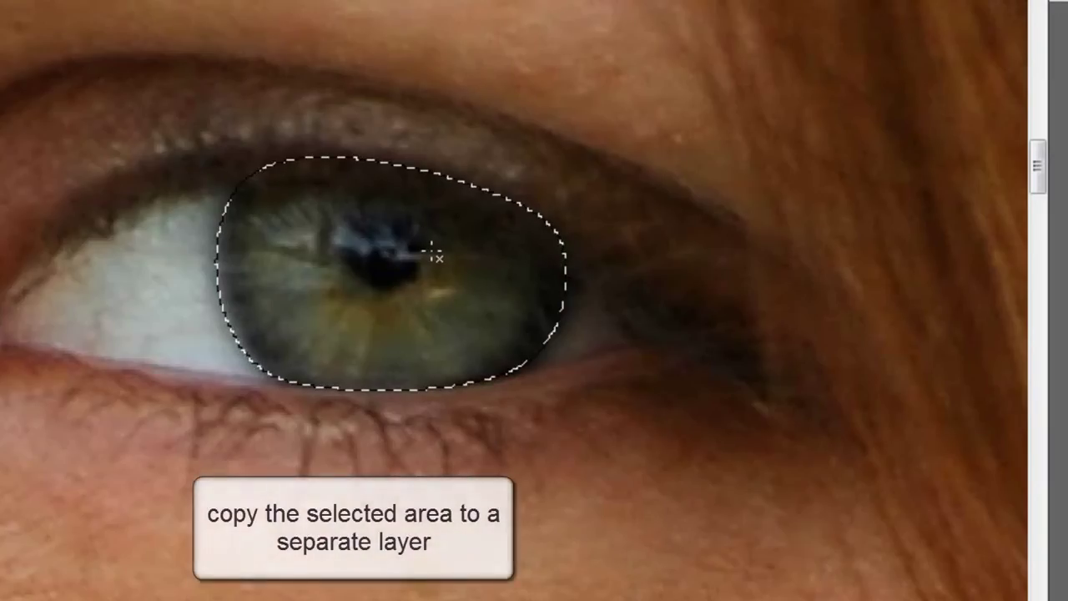
scroll(434, 253, up, 1)
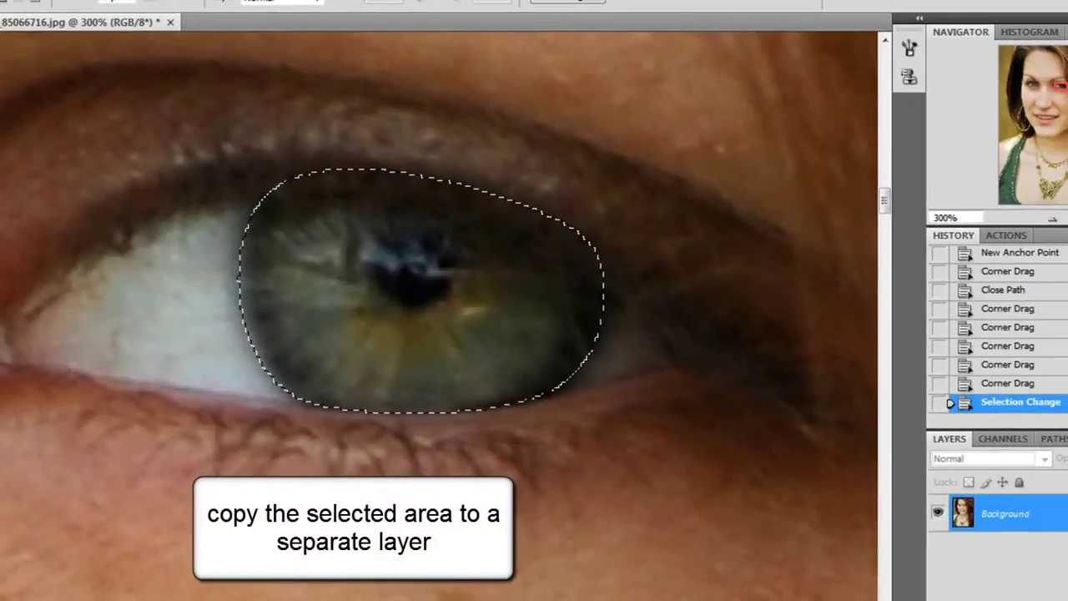
right_click(521, 287)
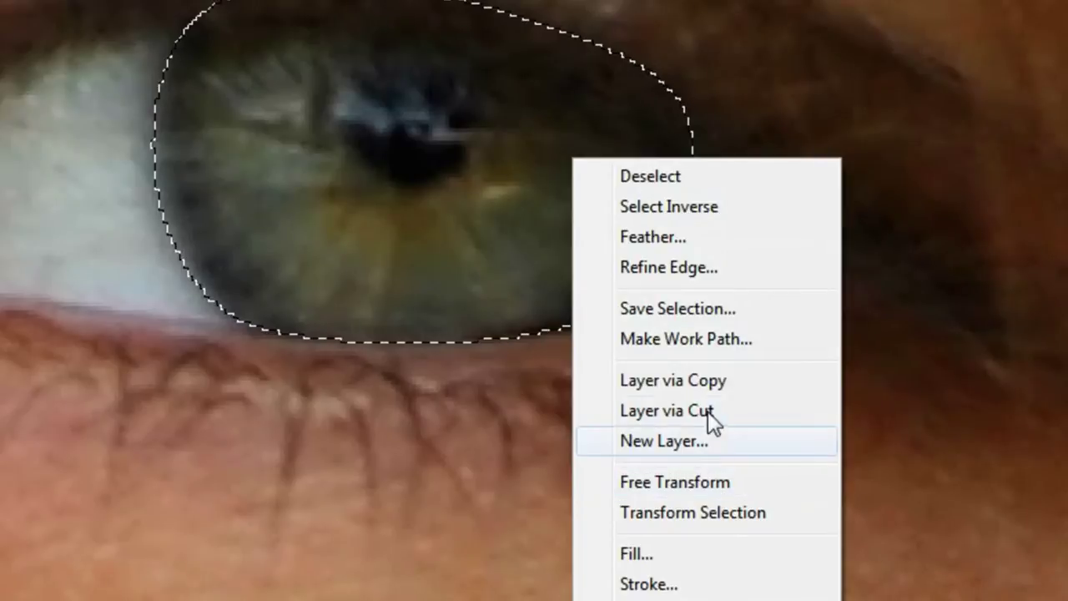
click(777, 388)
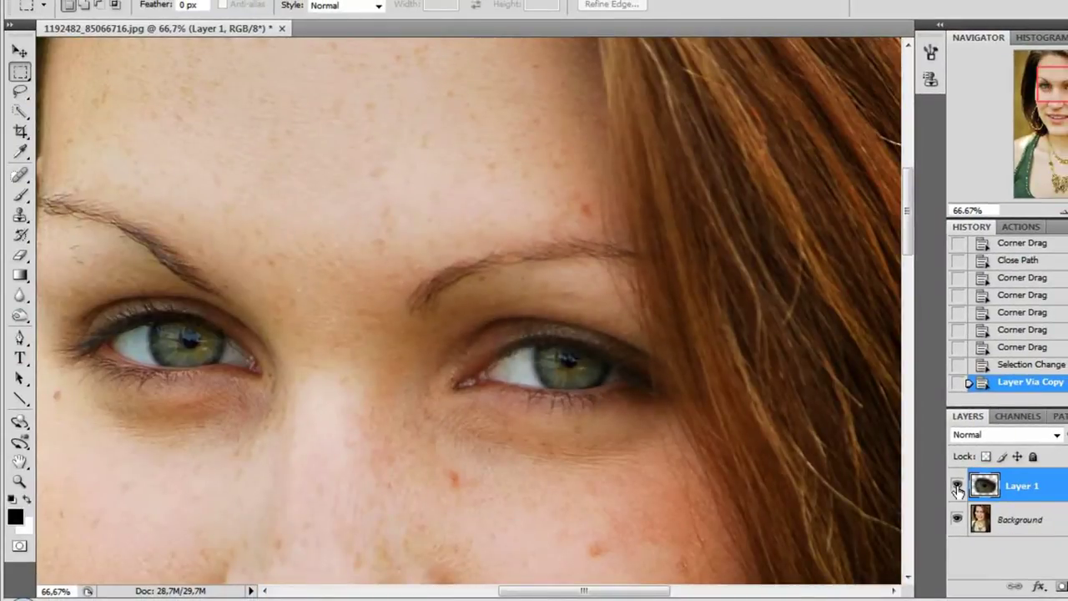
Show only the copied iris layer to inspect its feathered edges, and make the Background layer visible again
alt+click(958, 487)
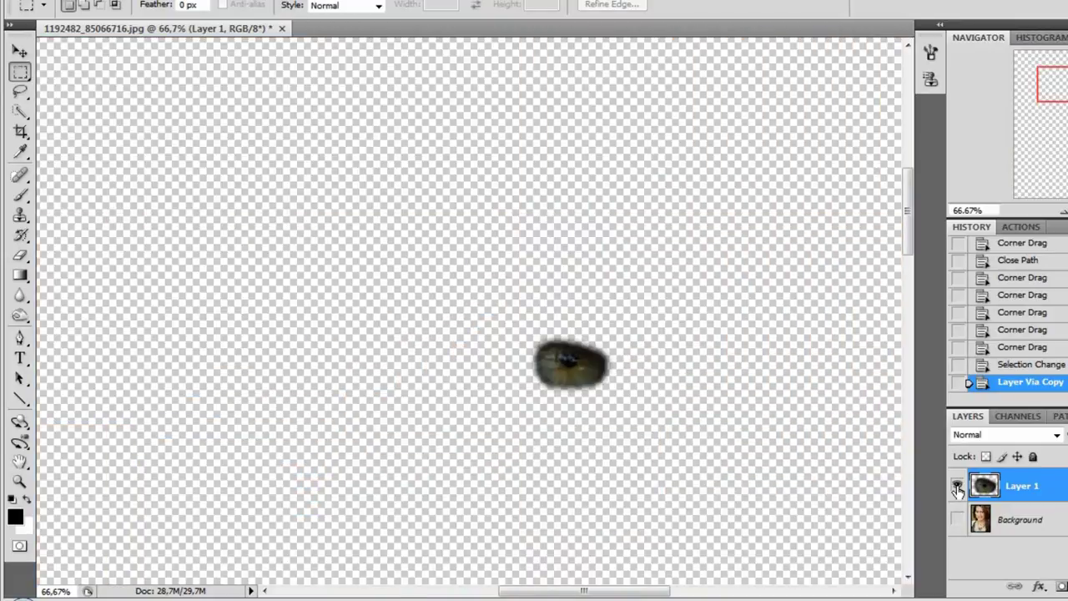
scroll(573, 380, up, 3)
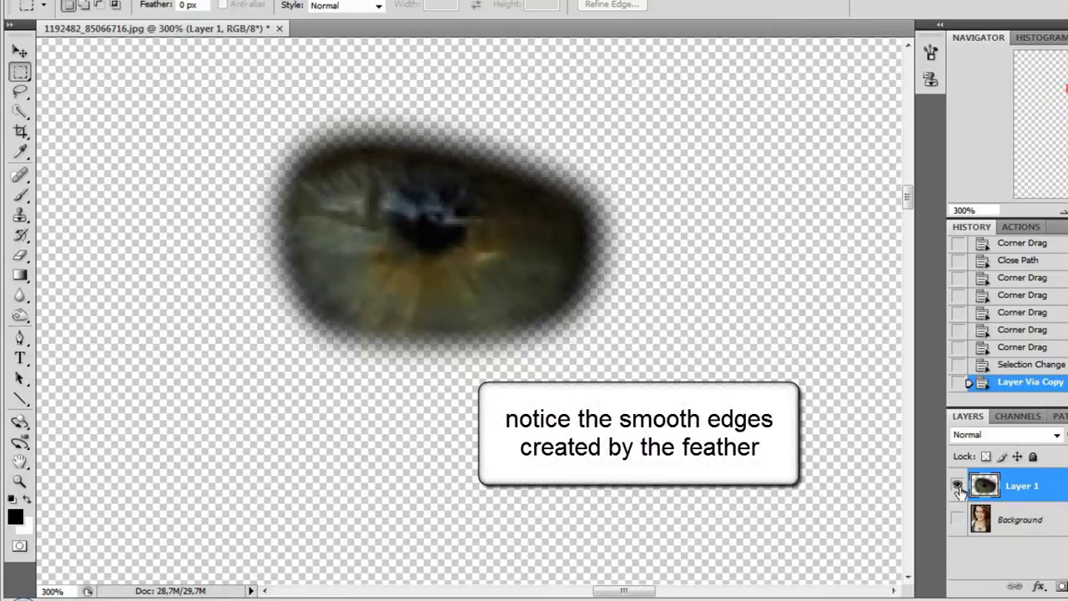
click(957, 519)
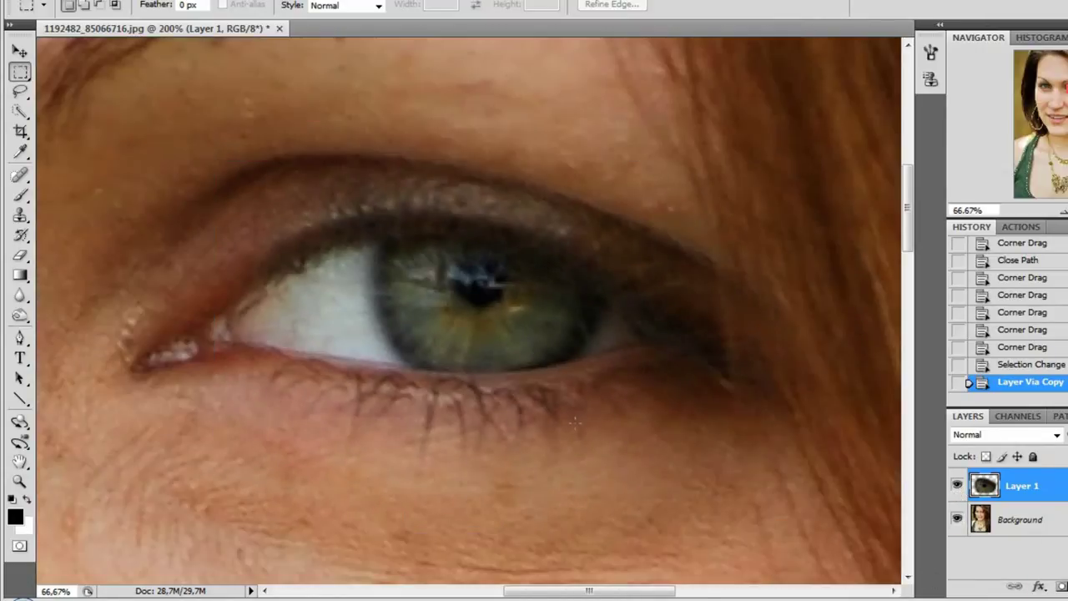
On the Background layer, draw a closed four-point Pen path around the iris of the other eye, curving it along the iris edge
scroll(575, 423, down, 2)
key(Page_Down)
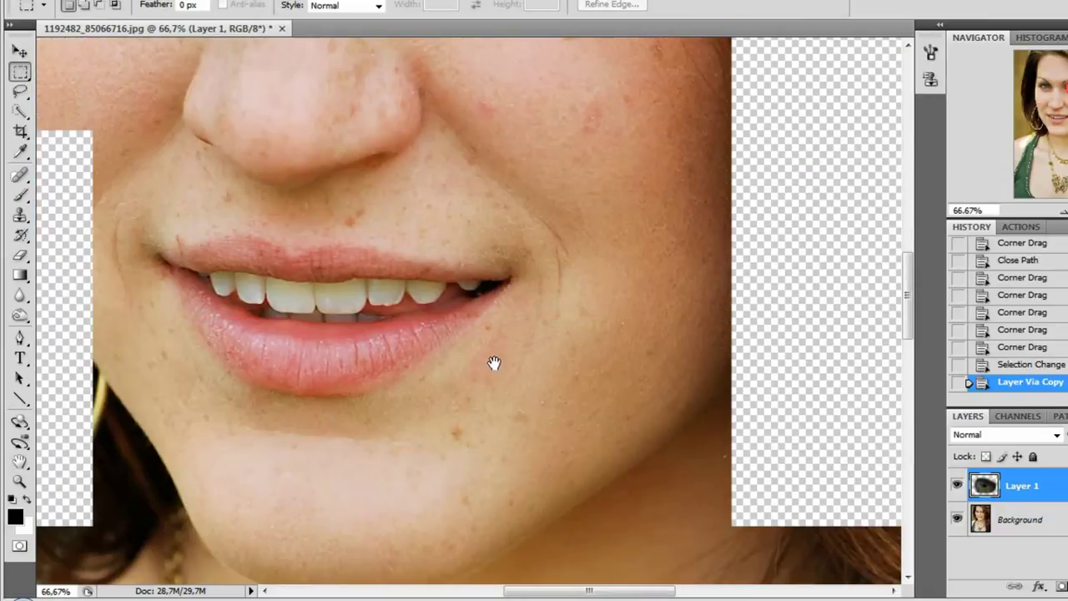
scroll(493, 362, left, 2)
scroll(582, 524, up, 5)
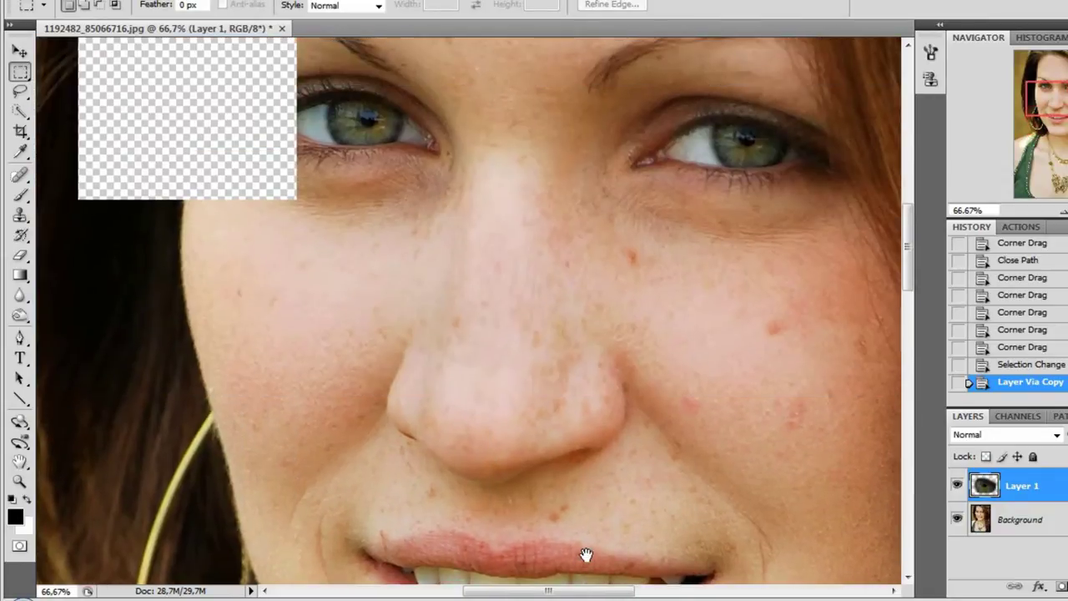
scroll(334, 111, up, 3)
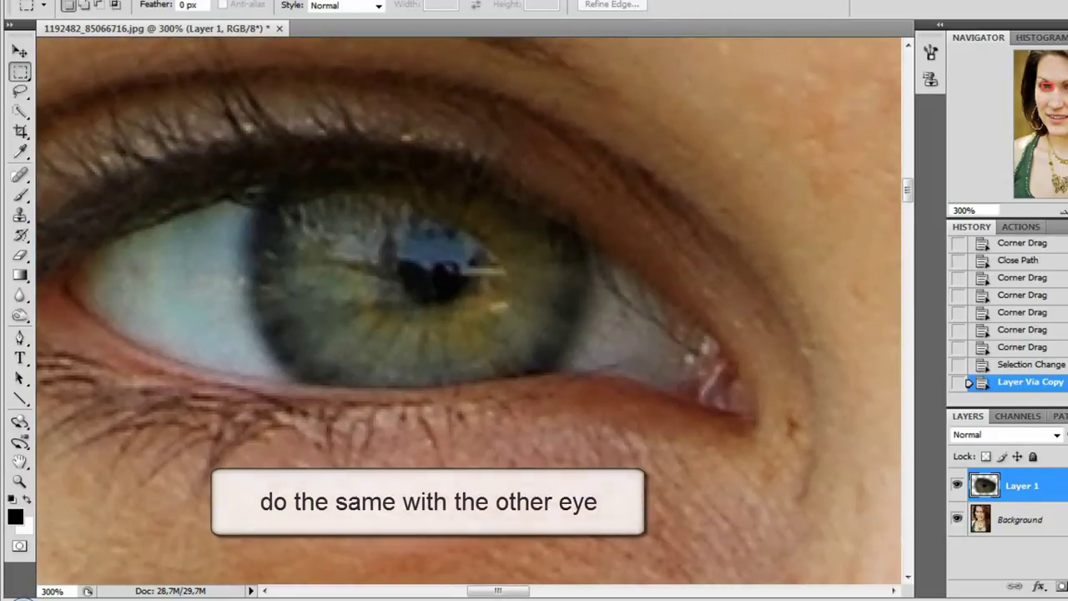
key(alt+[)
key(p)
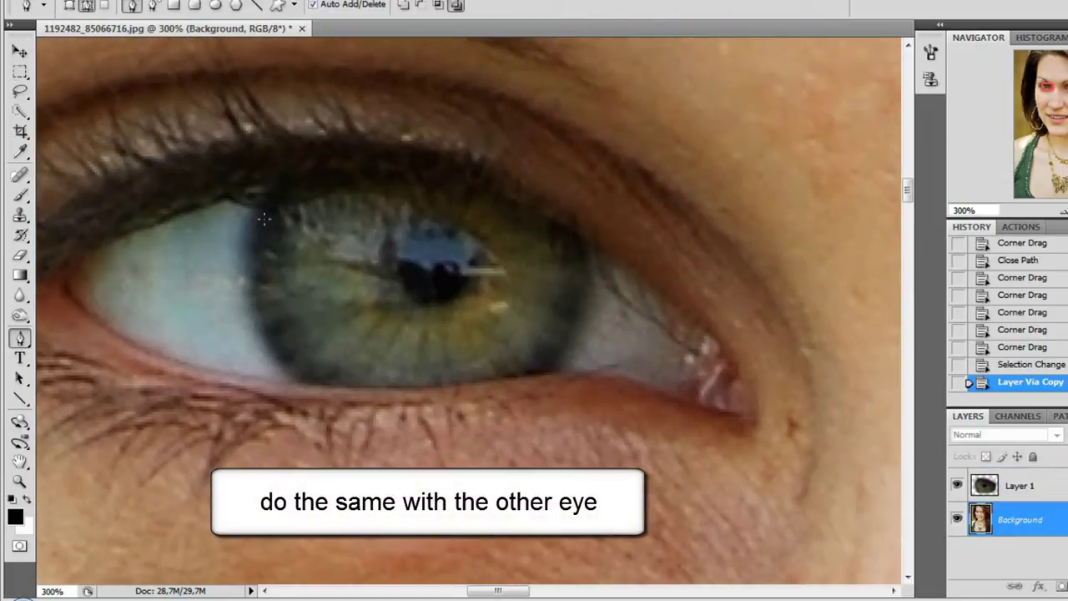
drag(275, 181, 357, 140)
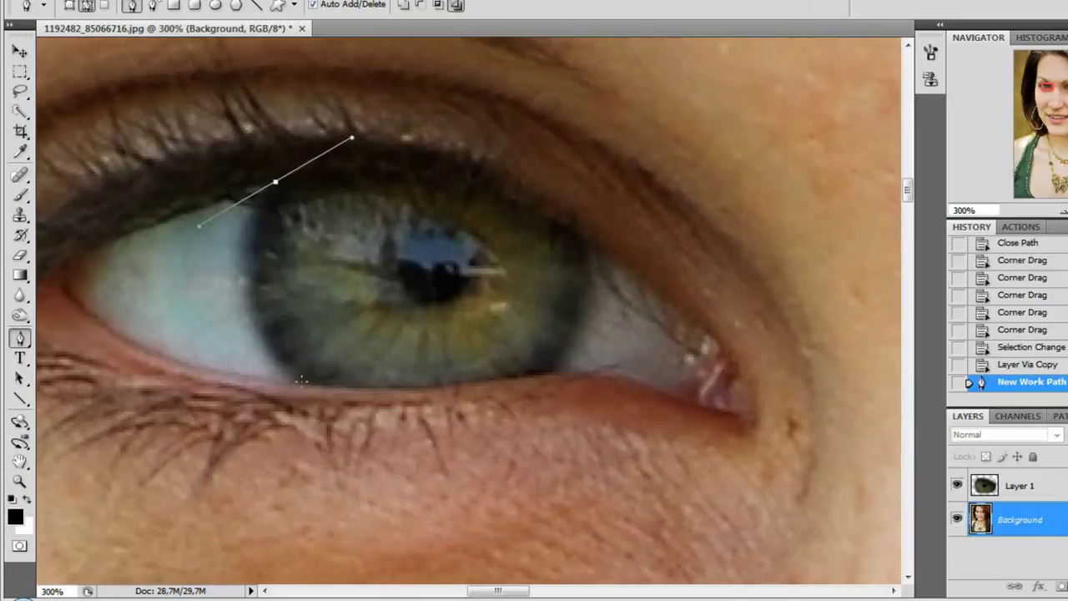
drag(301, 381, 360, 394)
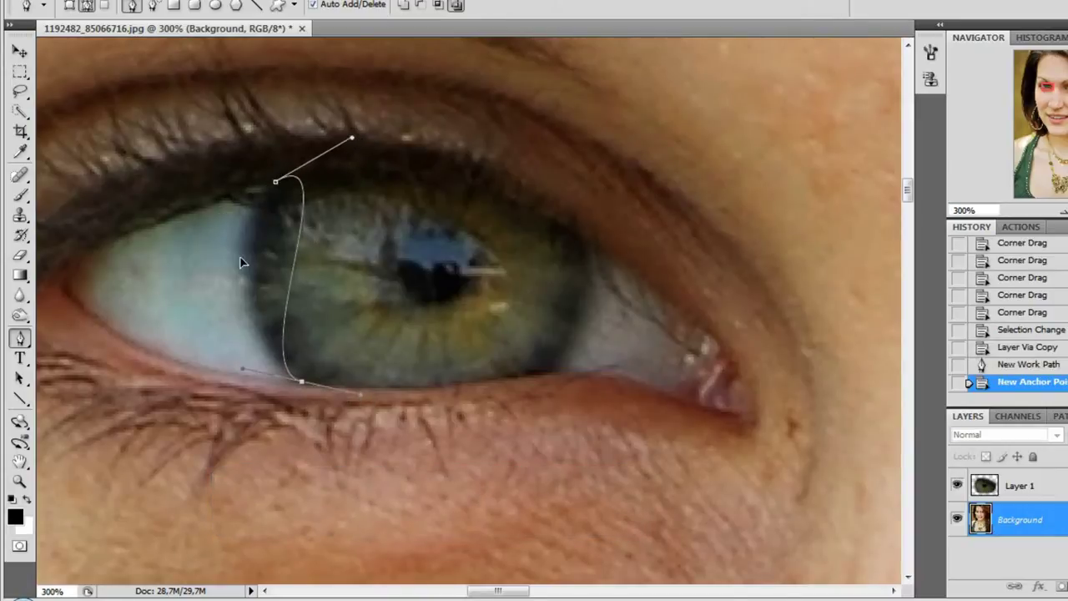
drag(240, 263, 229, 229)
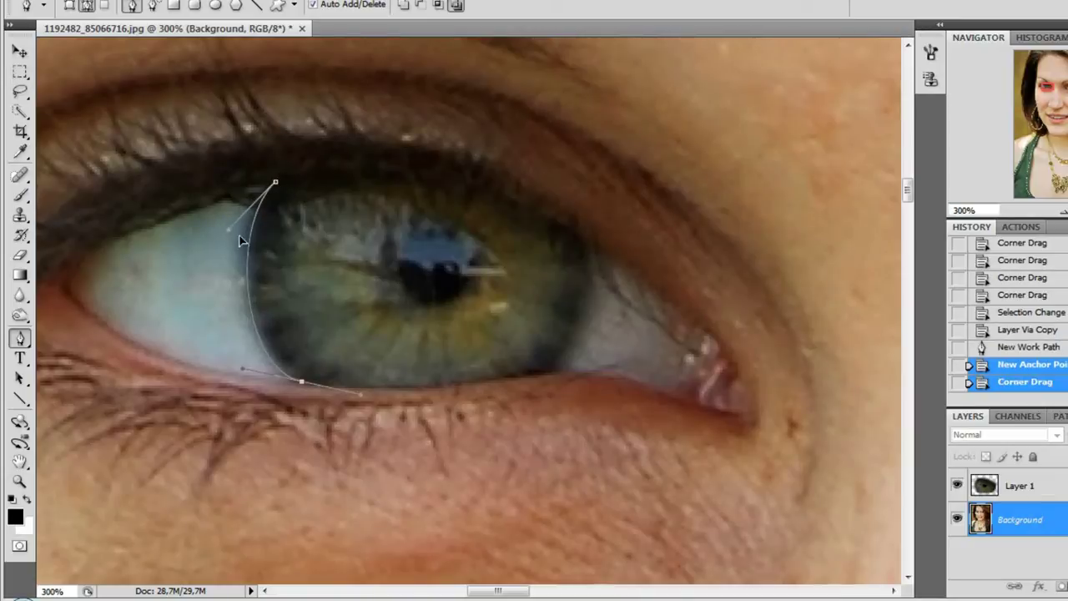
drag(544, 370, 583, 351)
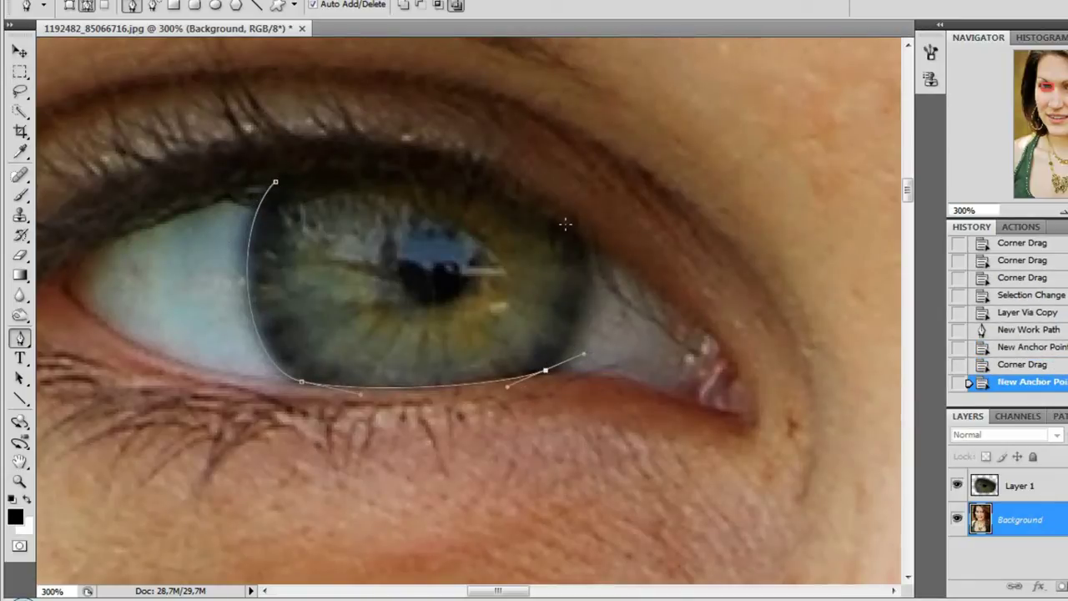
drag(565, 224, 604, 258)
click(276, 184)
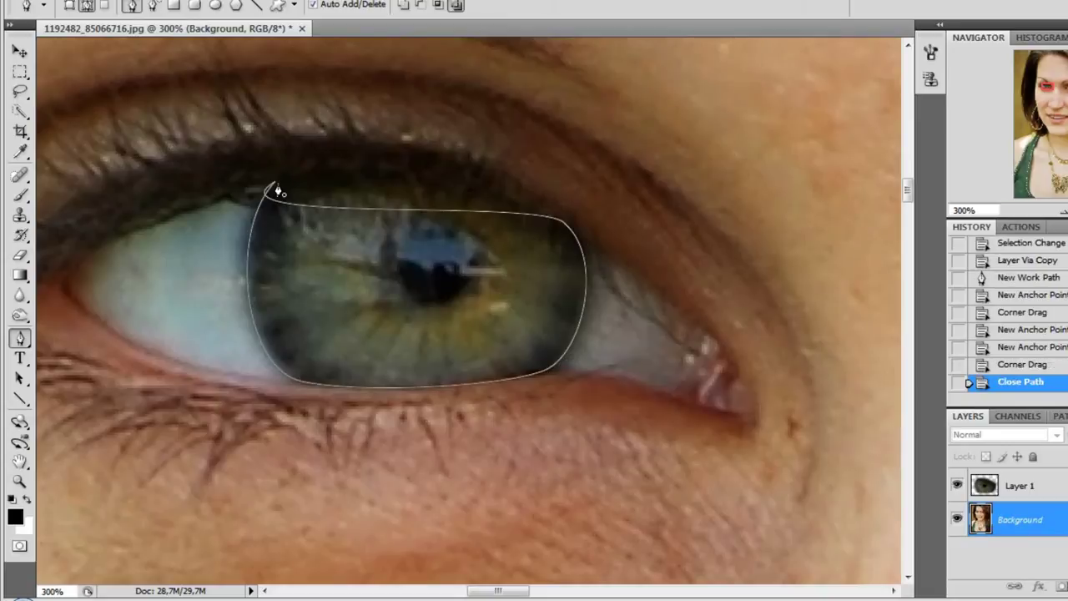
Adjust the direction handles at the path's starting anchor so the curve follows the upper and outer edges of the iris
ctrl+click(276, 182)
mouse_move(230, 231)
mouse_down()
mouse_move(391, 155)
mouse_move(334, 192)
mouse_move(272, 199)
mouse_move(312, 172)
mouse_move(197, 225)
mouse_move(234, 218)
mouse_move(211, 224)
mouse_up()
drag(338, 140, 356, 140)
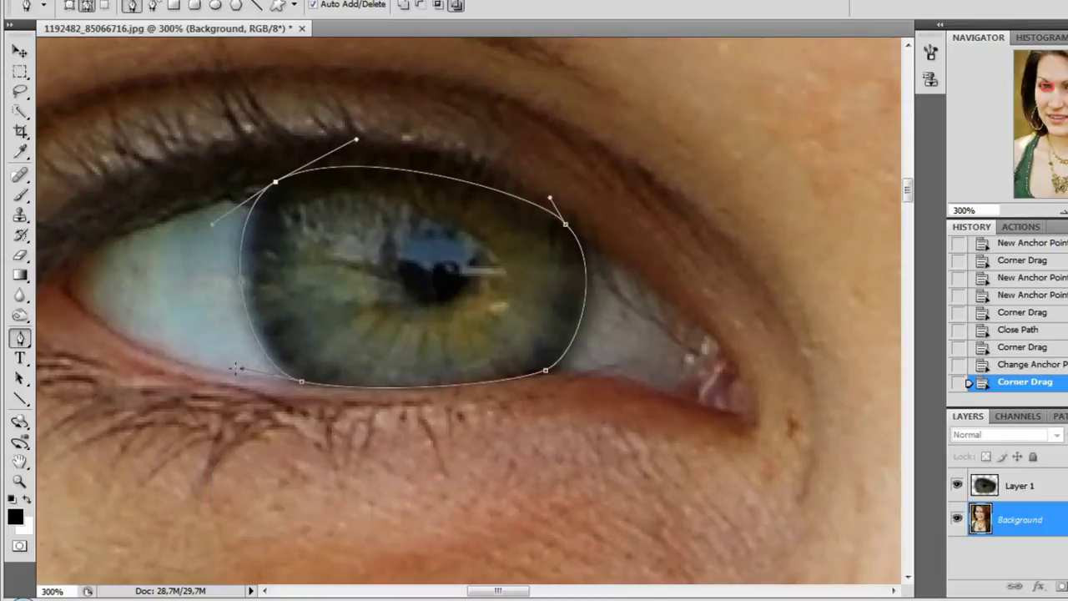
drag(214, 227, 227, 214)
Convert the second iris path into a new anti-aliased selection with a feather radius of 4 pixels
scroll(390, 348, down, 1)
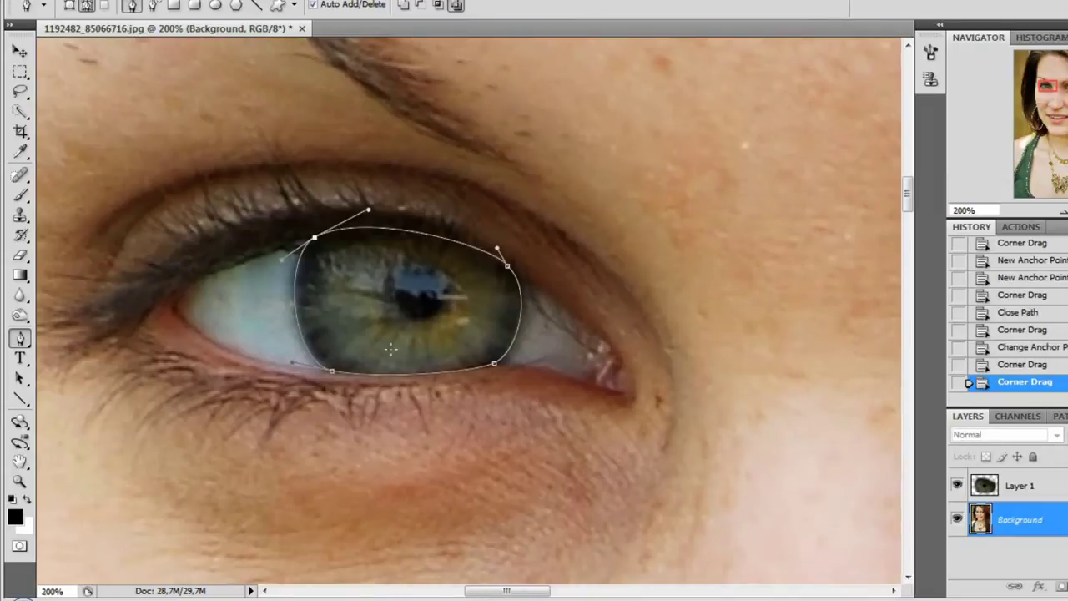
right_click(409, 319)
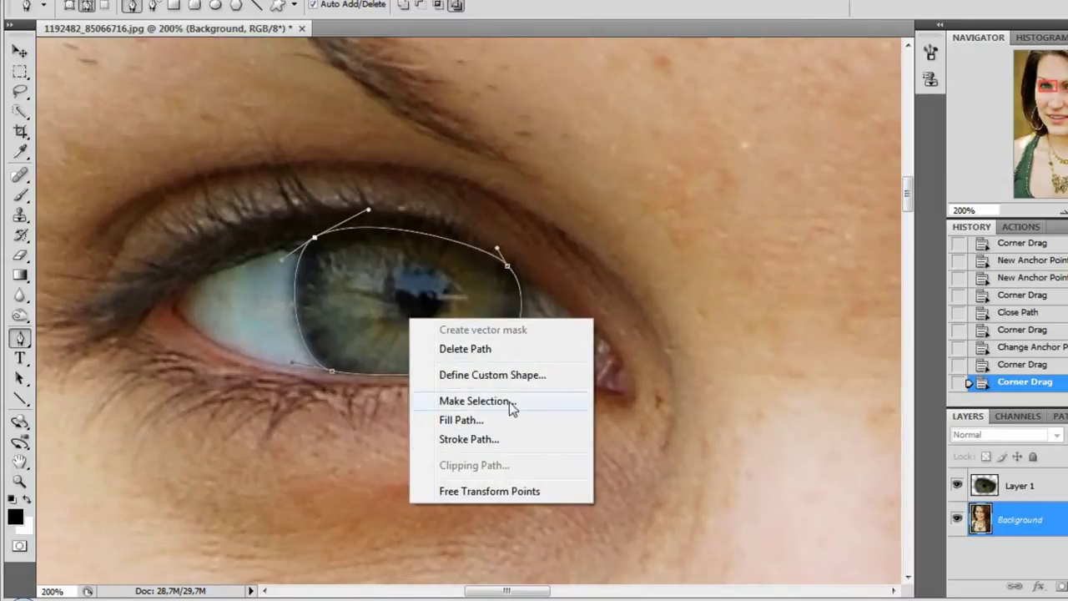
click(511, 405)
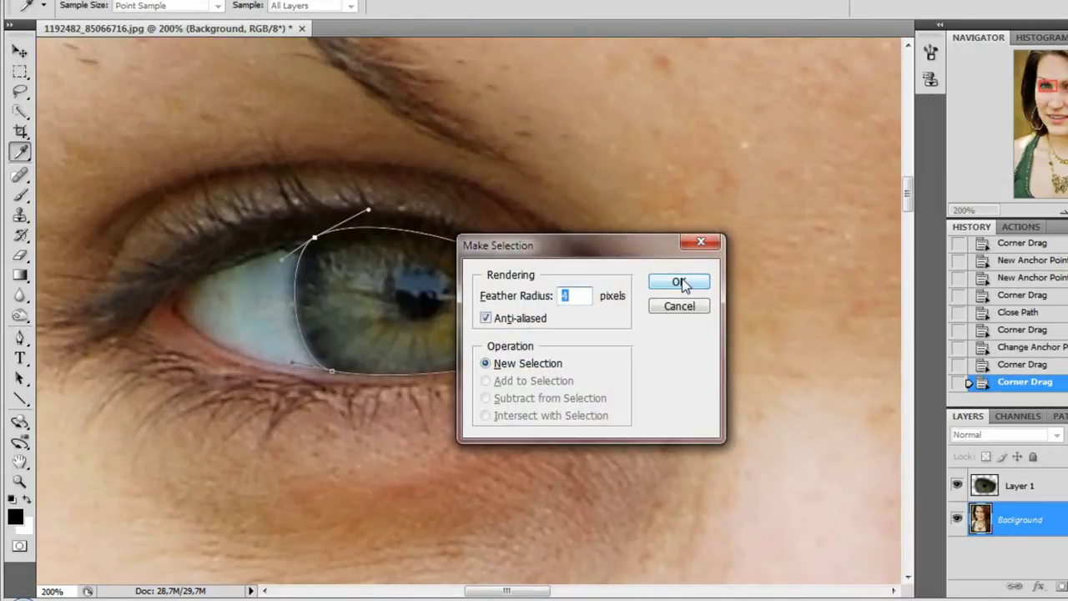
click(679, 282)
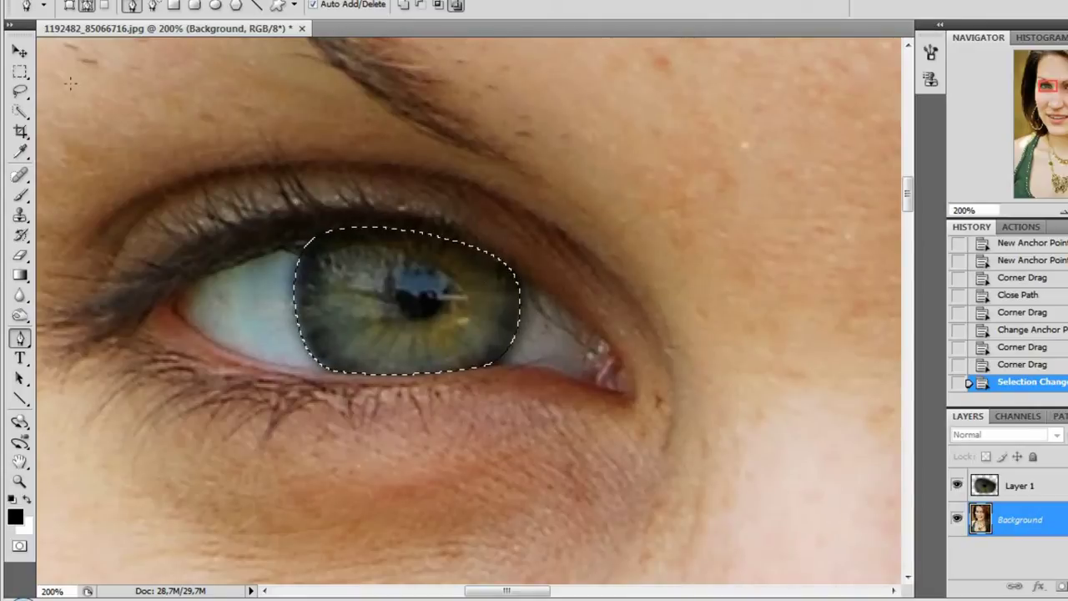
Copy the selected second iris onto its own layer with Layer via Copy, leaving nothing selected
click(20, 72)
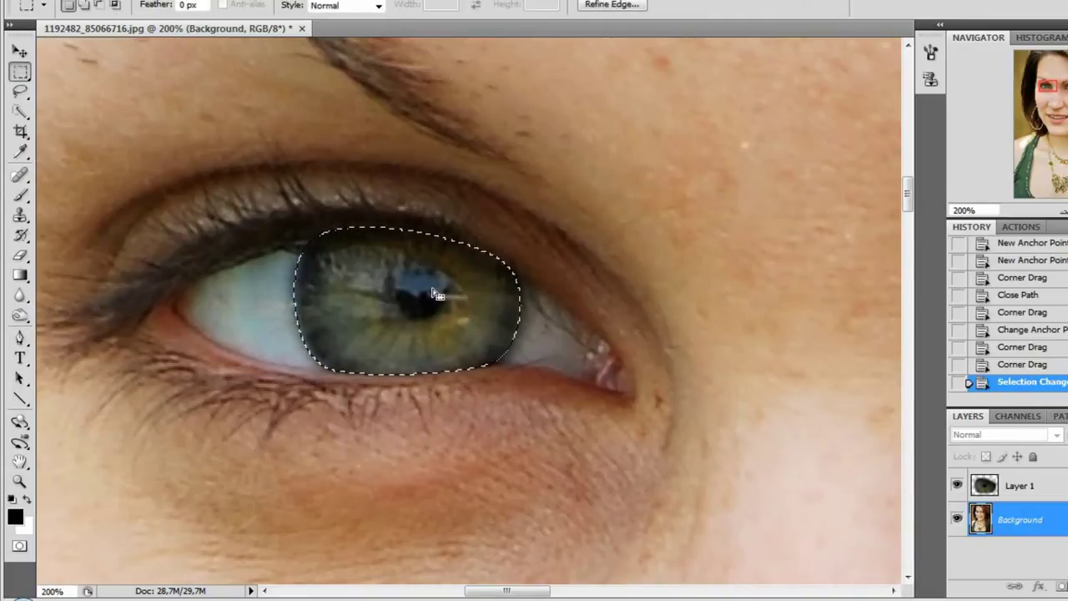
right_click(498, 315)
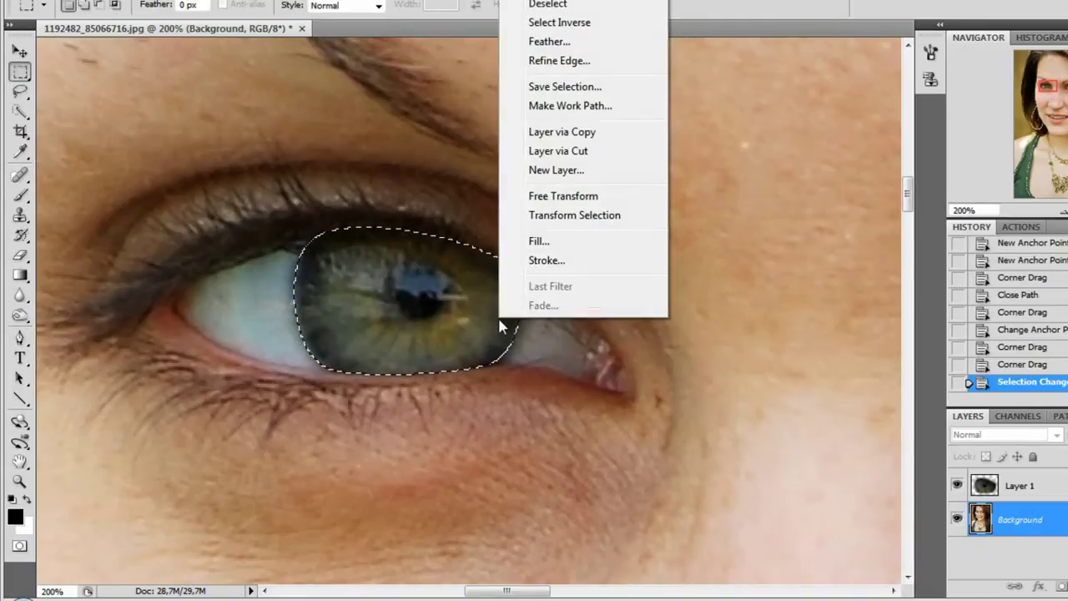
click(588, 135)
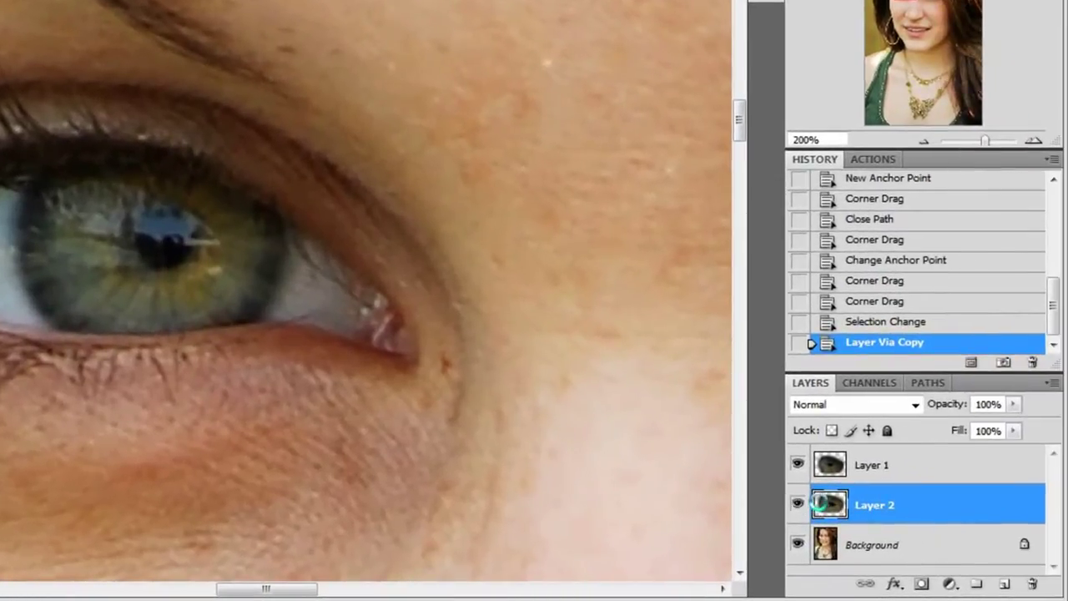
ctrl+click(983, 519)
key(ctrl+d)
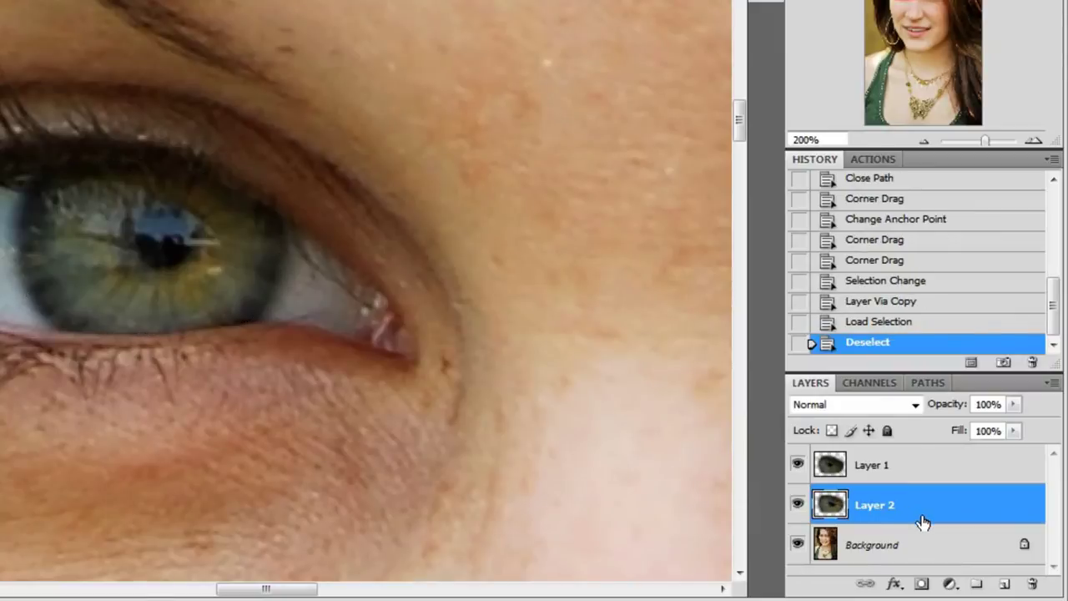
Rename the iris layer directly above the Background as LEFT EYE
double_click(873, 505)
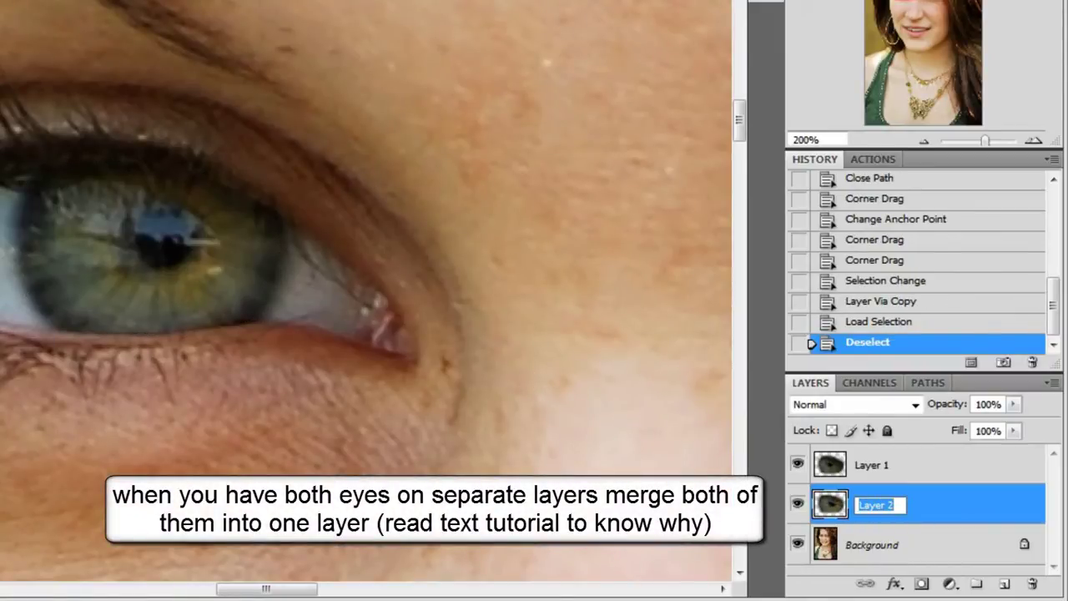
key(Return)
scroll(490, 234, down, 2)
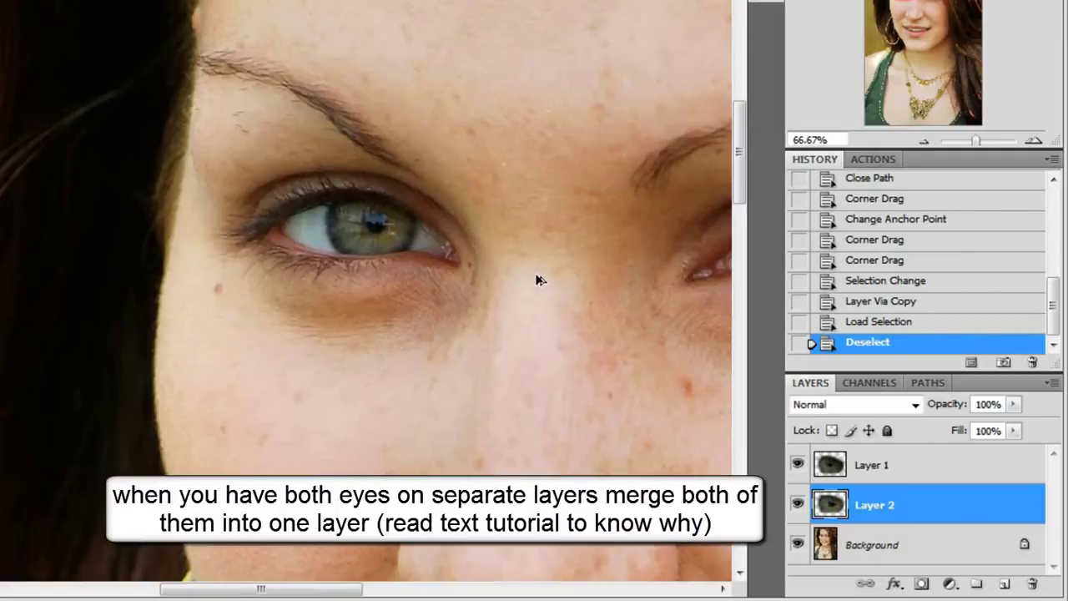
scroll(379, 371, down, 5)
drag(627, 369, 183, 549)
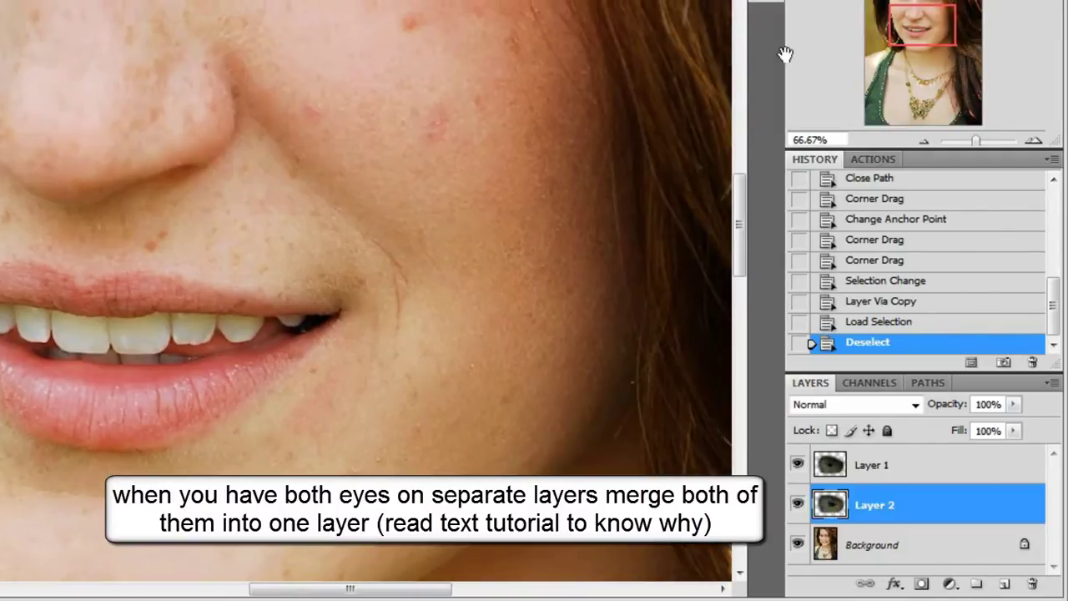
drag(911, 4, 911, 7)
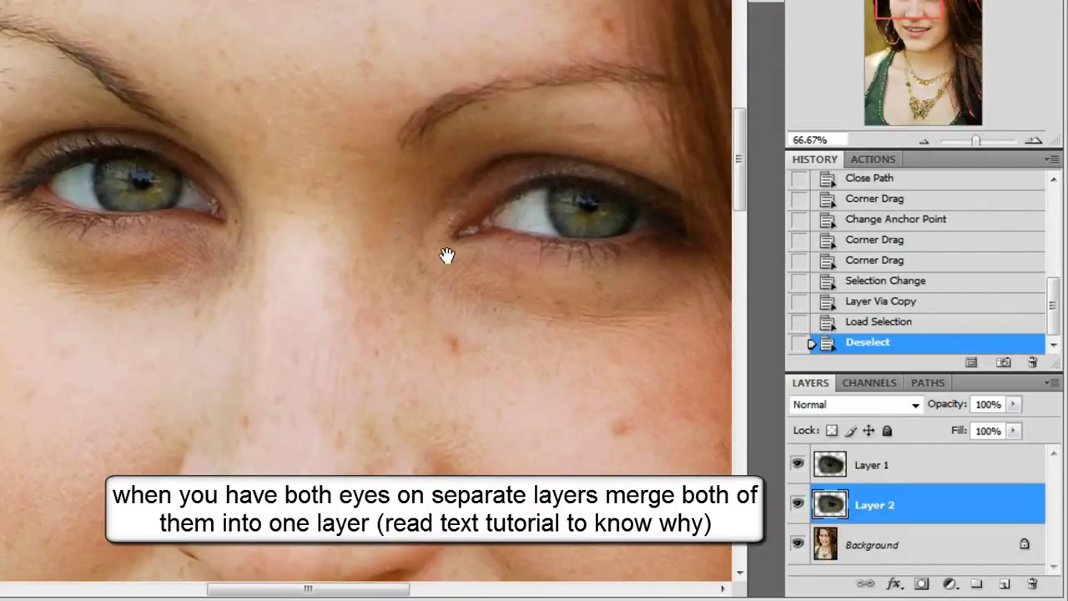
drag(447, 255, 398, 276)
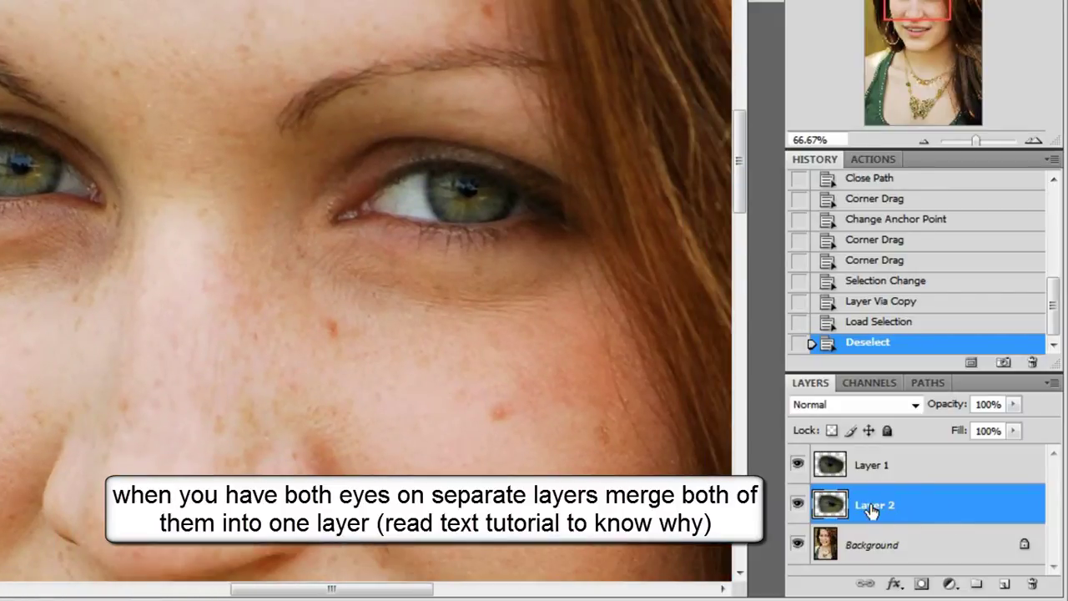
double_click(872, 508)
text(LEFT EYE)
key(Return)
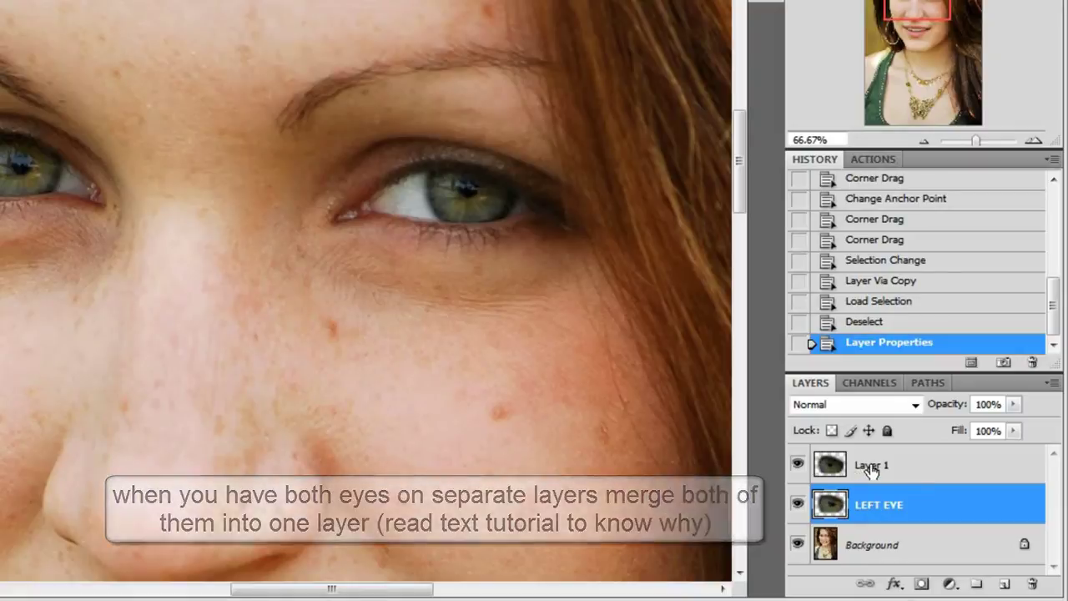
Rename the topmost iris layer as RIGHT EYE
double_click(873, 466)
text(RIGHT )
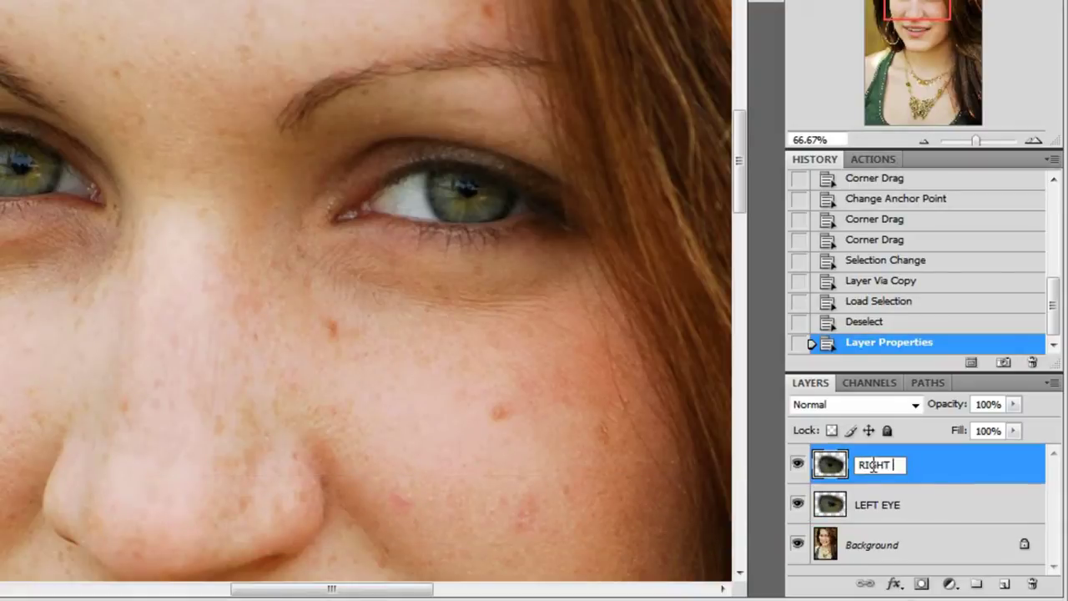
text(EYE)
key(Return)
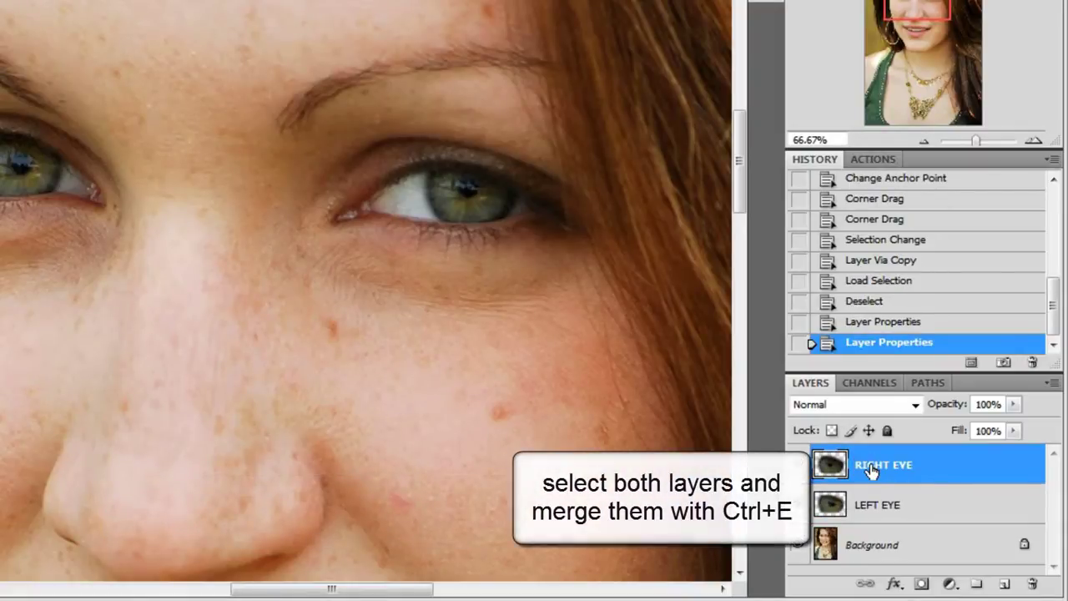
Select the RIGHT EYE and LEFT EYE layers together and merge them into one layer with Merge Layers
shift+click(933, 503)
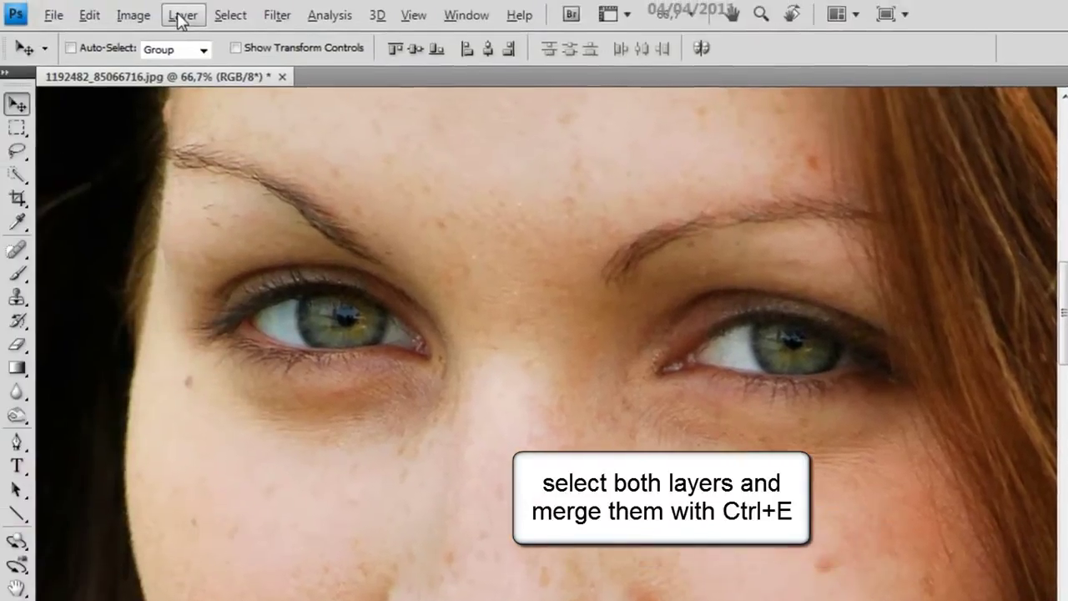
click(181, 14)
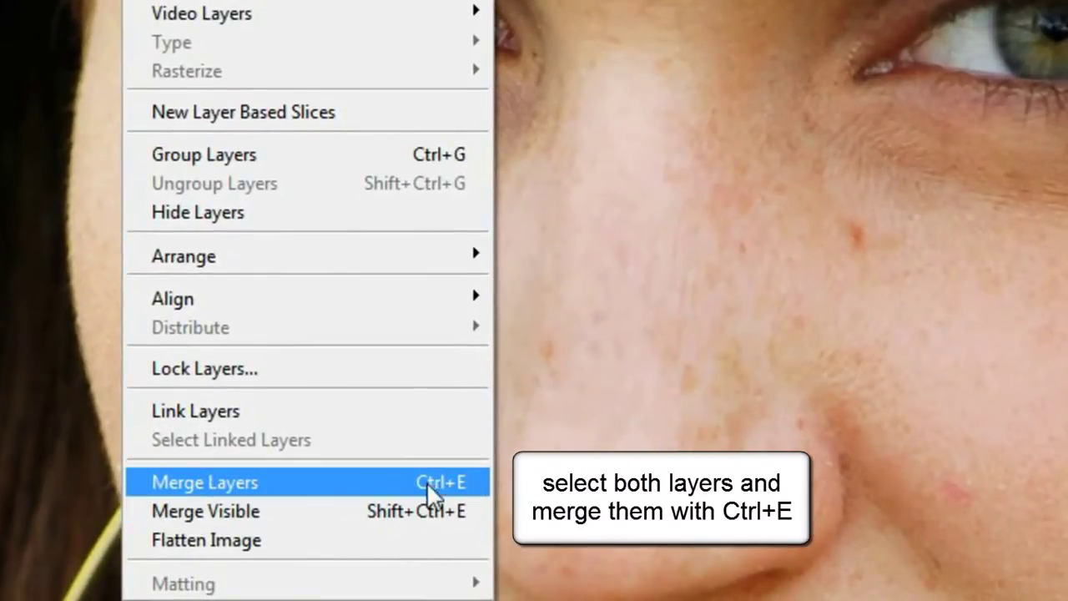
click(381, 481)
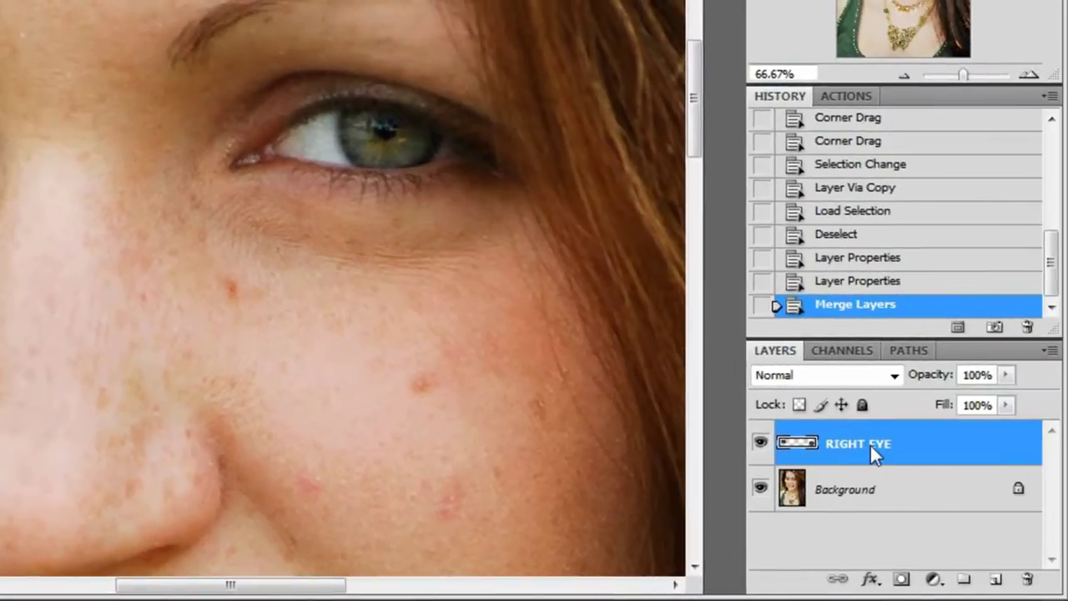
Rename the merged iris layer as EYES
double_click(867, 447)
text(EYES)
key(Return)
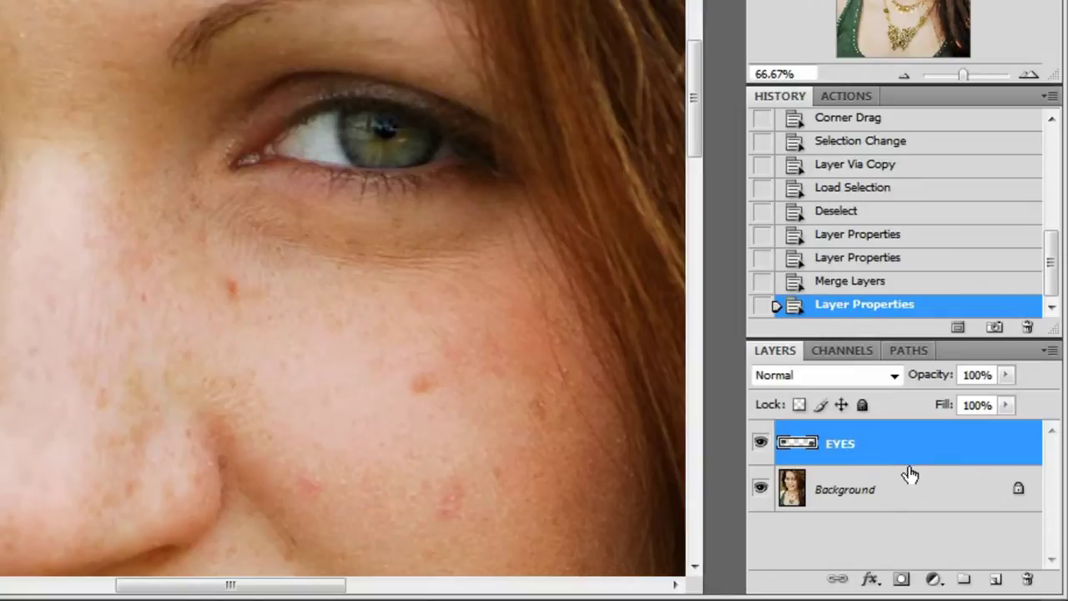
Add a Hue/Saturation adjustment layer above the EYES layer with default settings and close its adjustment settings
key(space)
drag(217, 238, 219, 227)
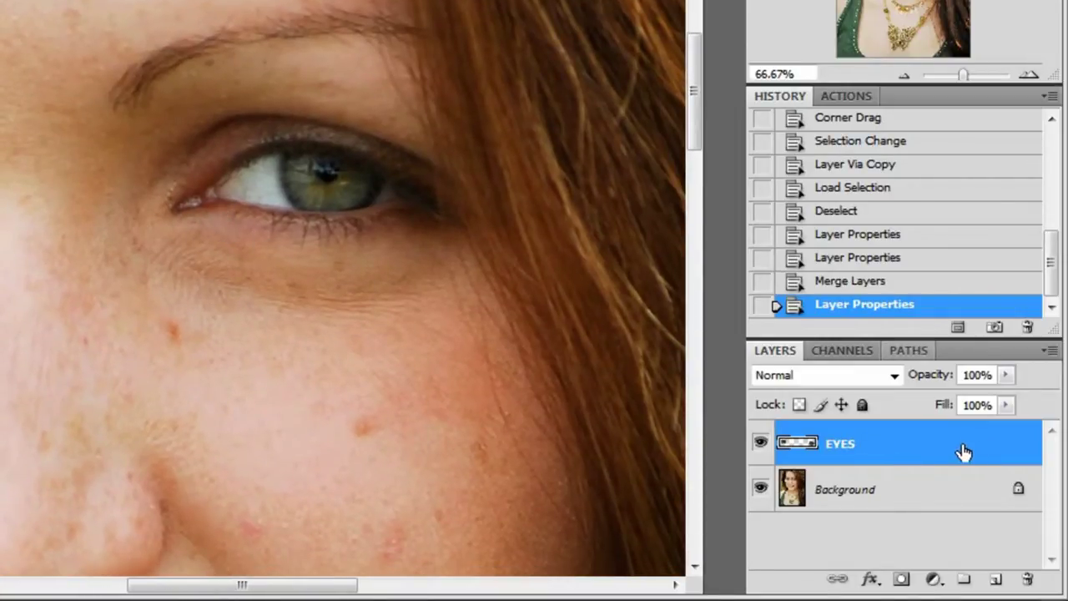
click(933, 578)
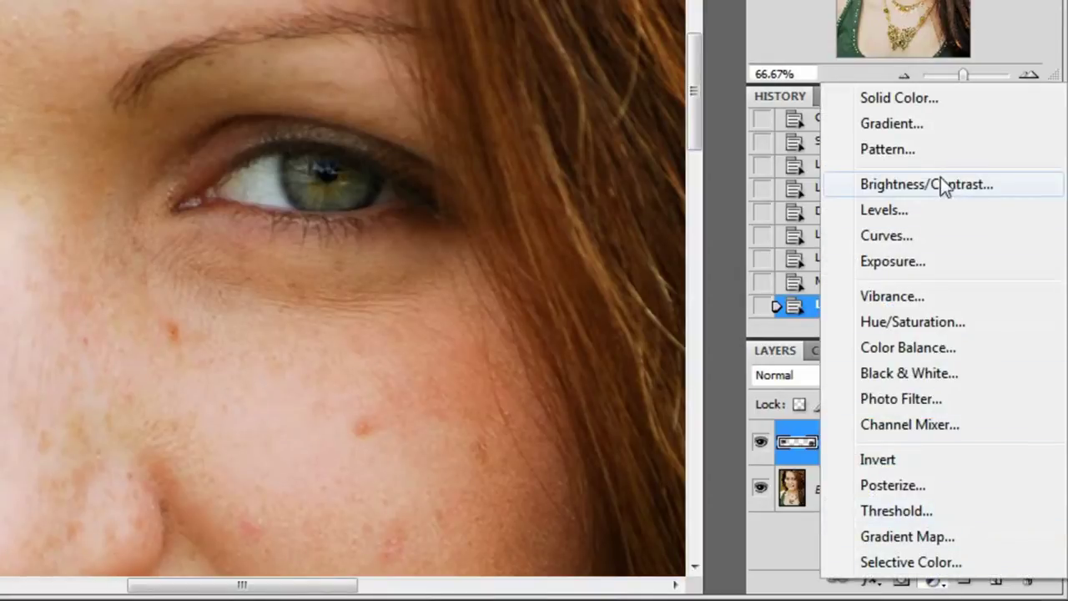
click(932, 322)
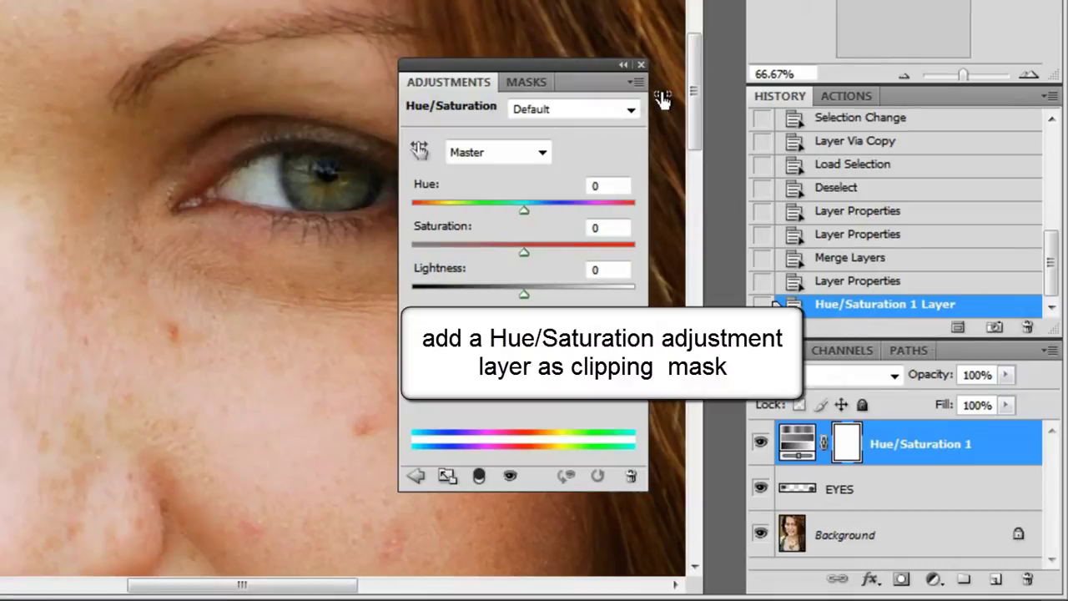
double_click(540, 67)
double_click(483, 66)
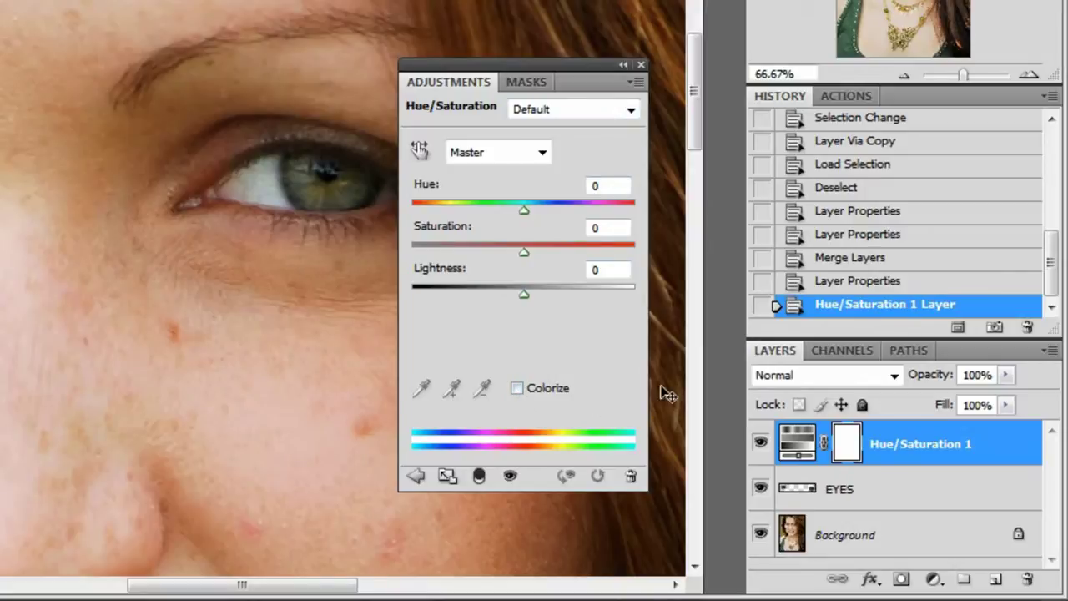
click(640, 64)
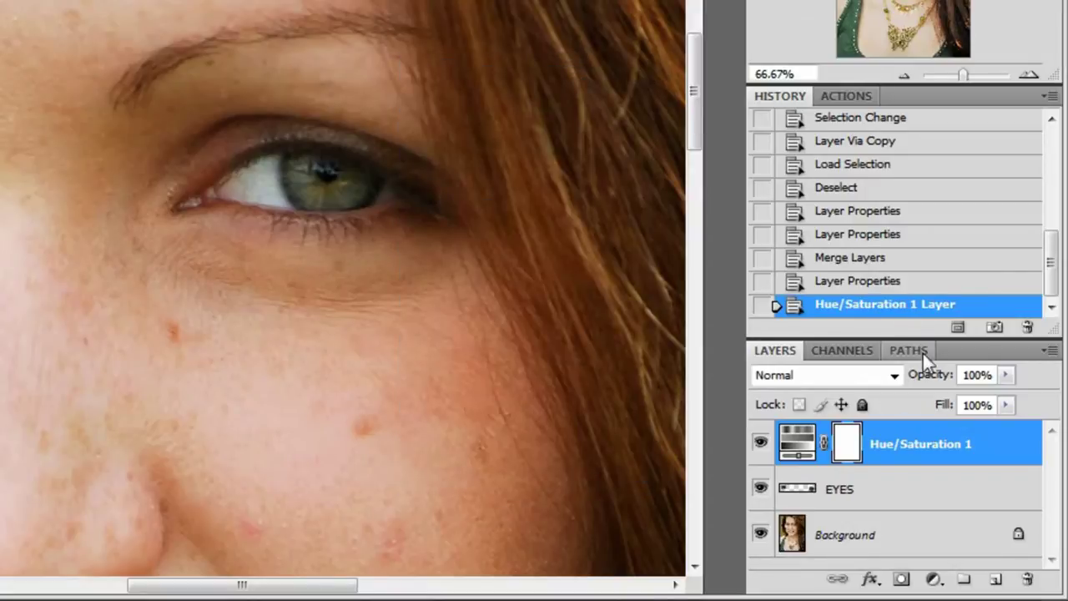
Clip the Hue/Saturation adjustment layer to the EYES layer with Create Clipping Mask
right_click(987, 444)
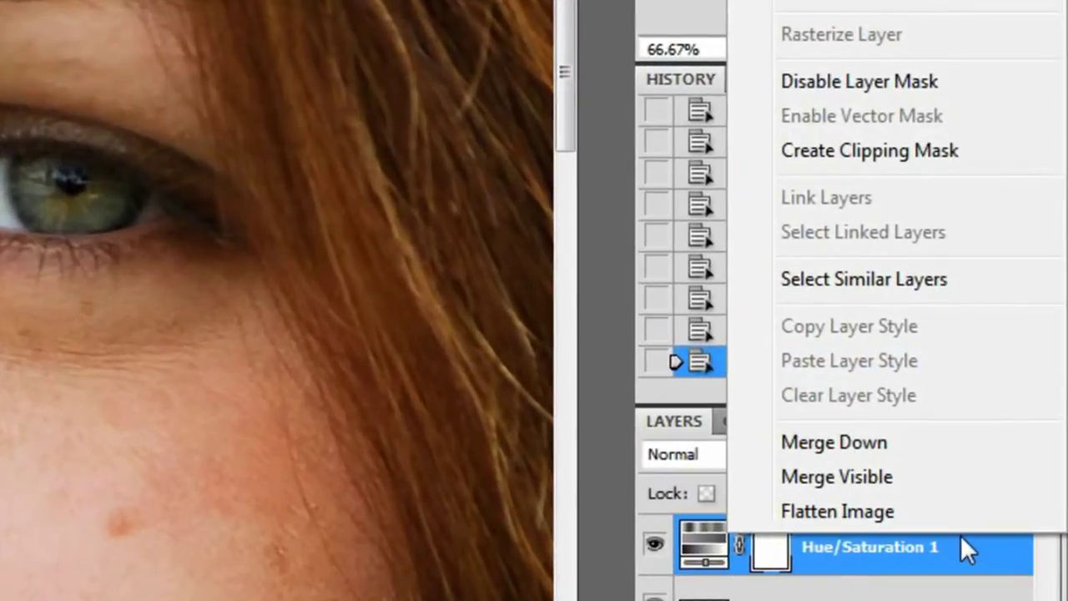
click(896, 160)
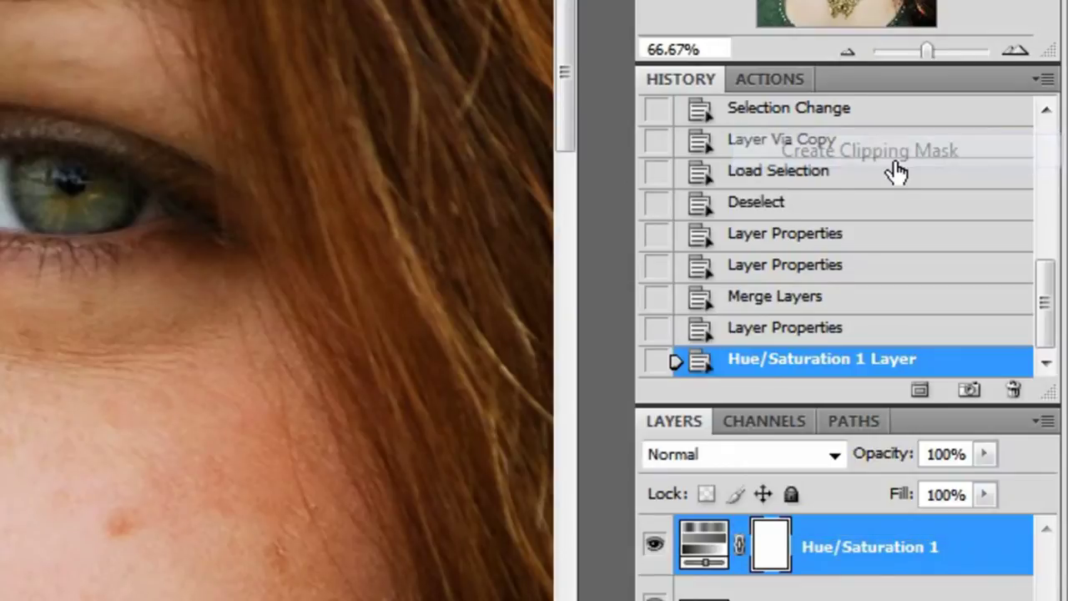
right_click(999, 550)
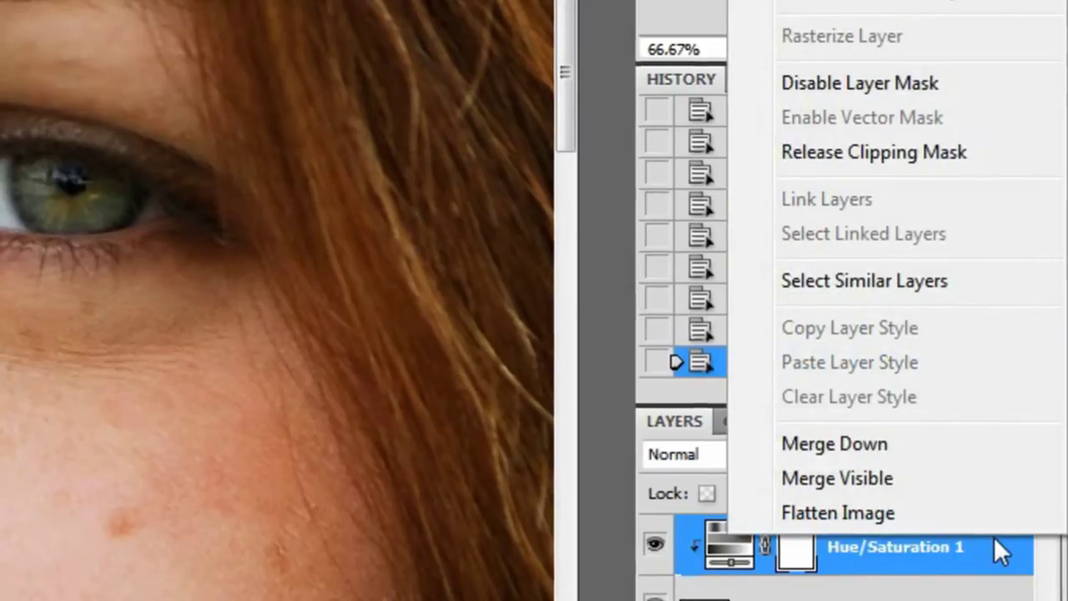
click(994, 538)
Turn on Colorize in the Hue/Saturation adjustment, with saturation 84 and hue 221, and close its settings
double_click(724, 552)
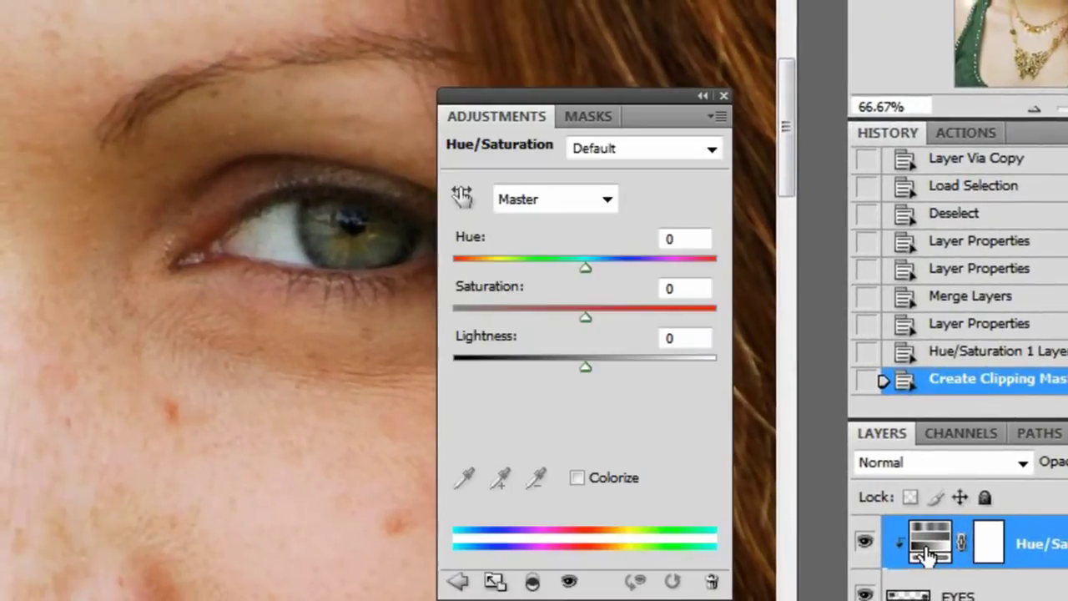
drag(650, 98, 683, 7)
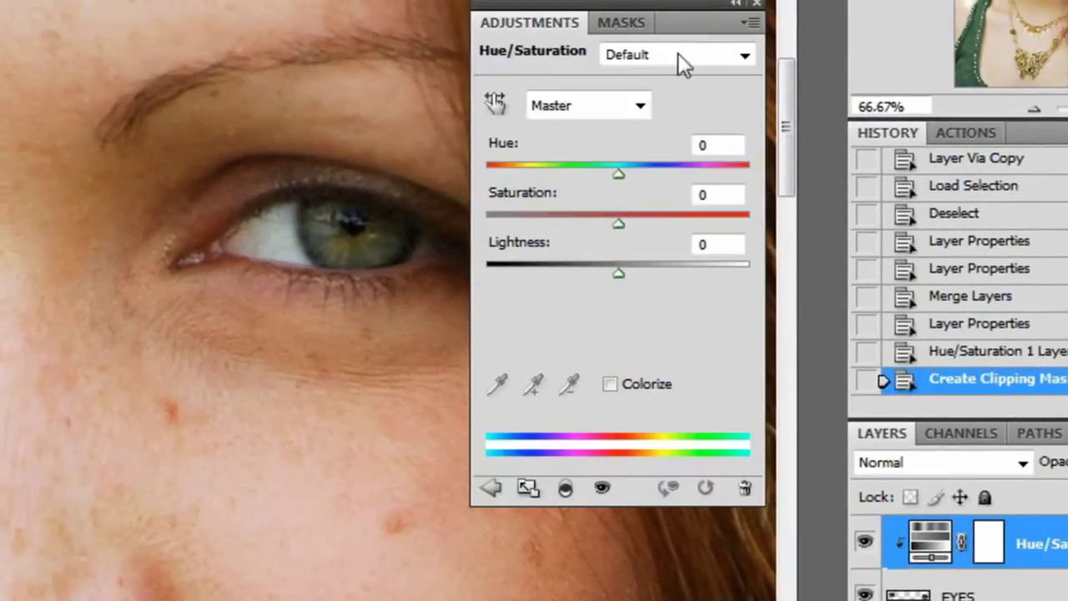
click(611, 386)
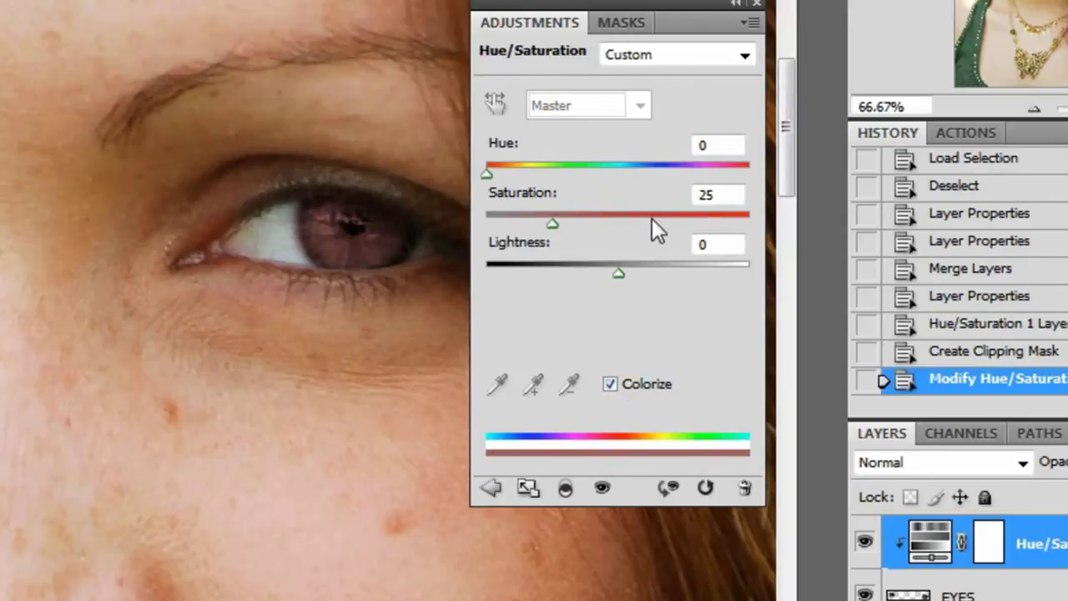
click(707, 222)
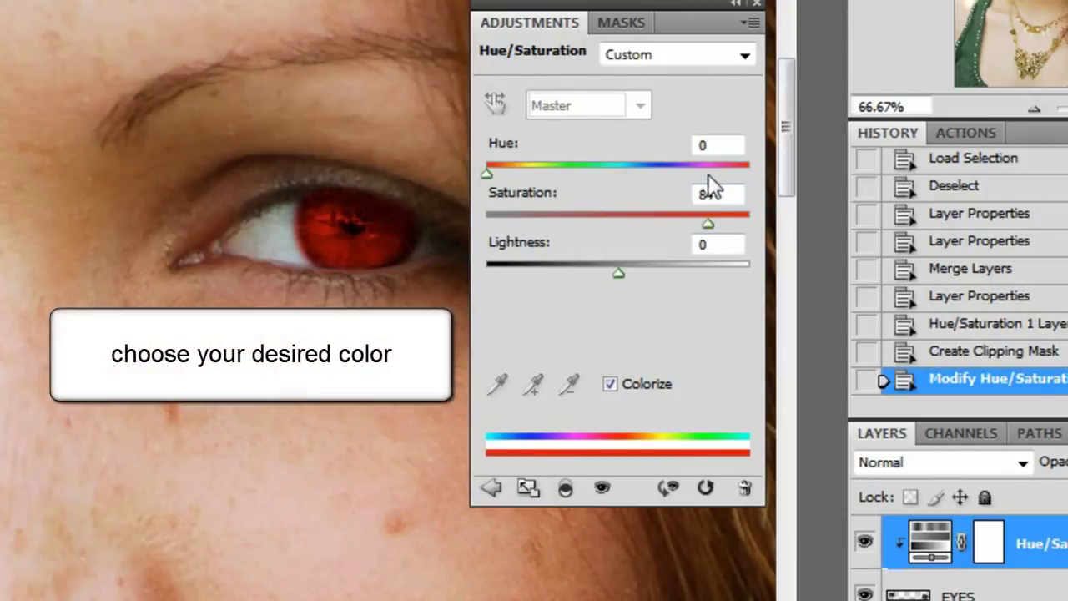
click(648, 175)
drag(649, 175, 647, 175)
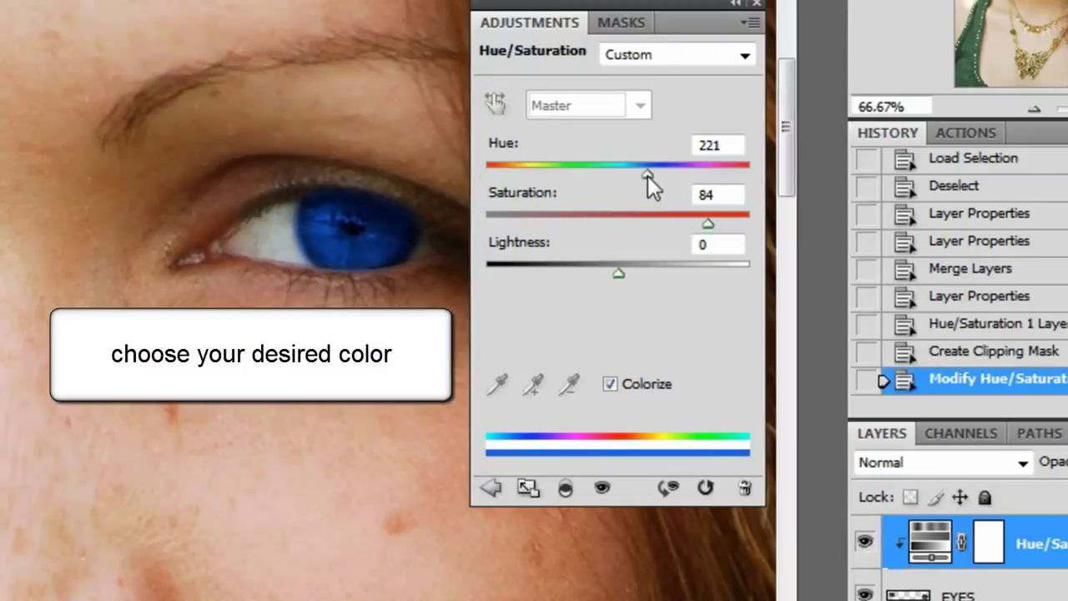
click(757, 4)
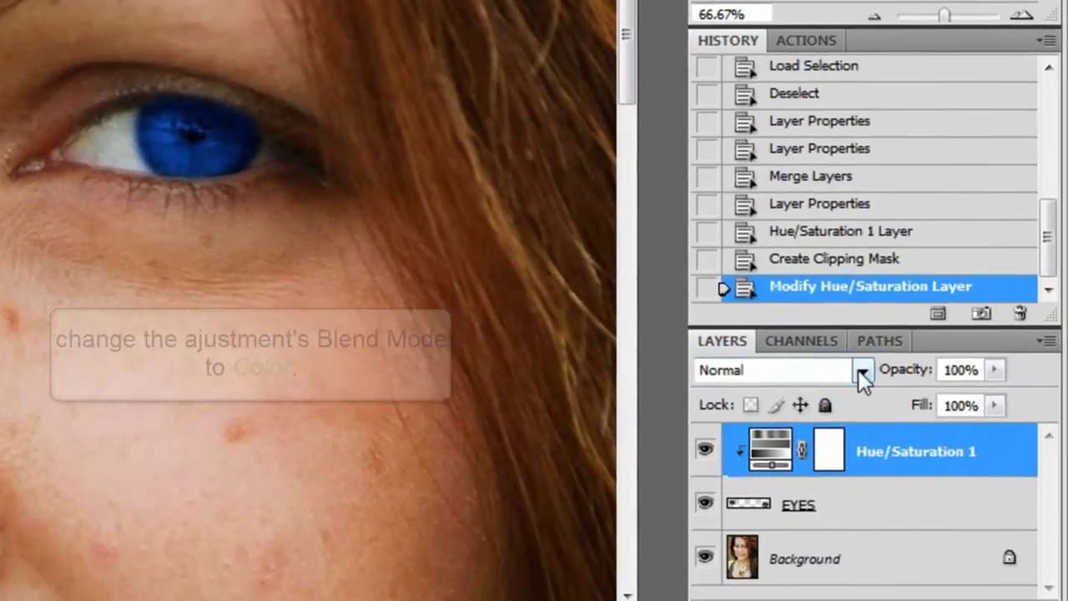
Change the Hue/Saturation layer's blend mode to Color and reduce its opacity to 25%
click(859, 371)
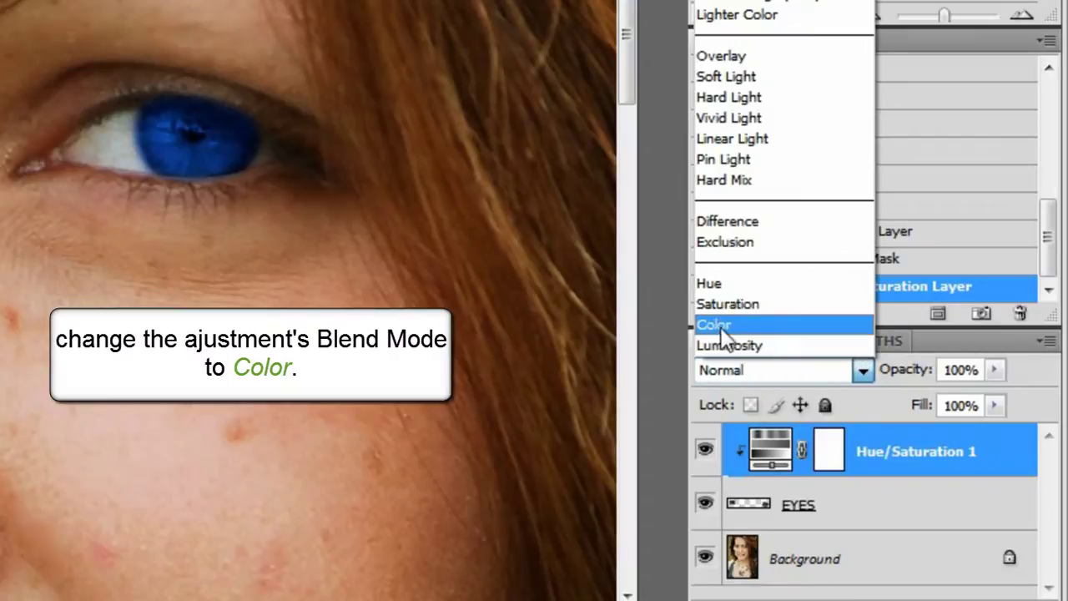
click(761, 325)
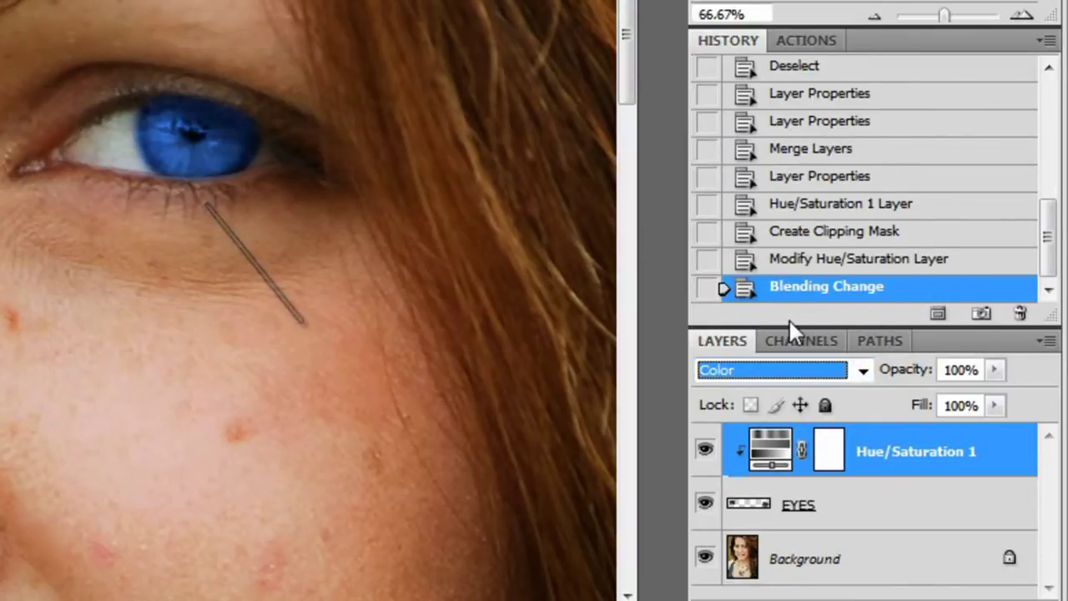
click(995, 370)
click(897, 399)
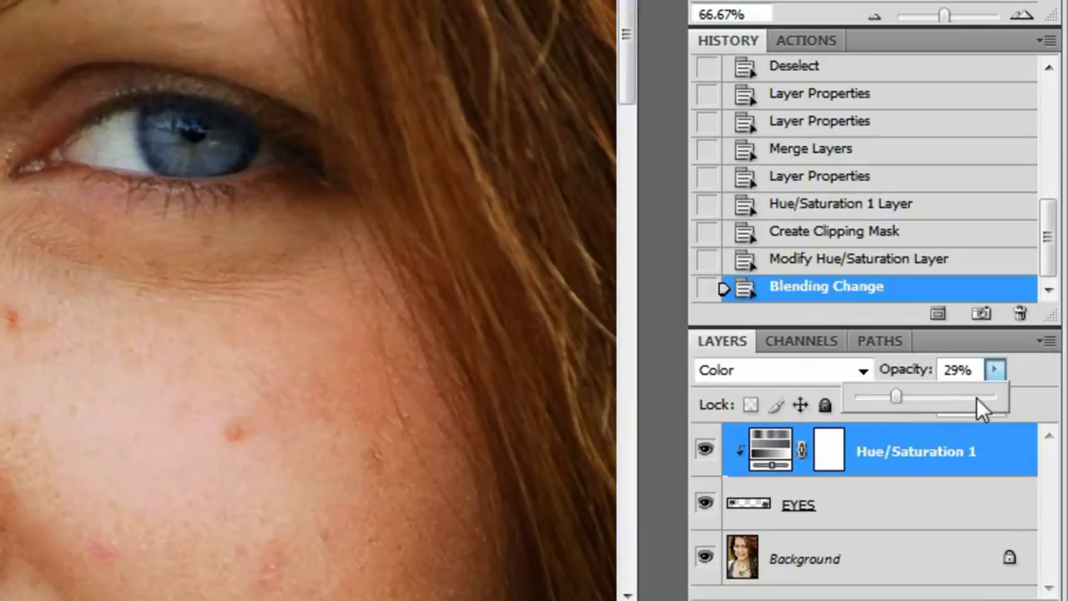
click(1042, 380)
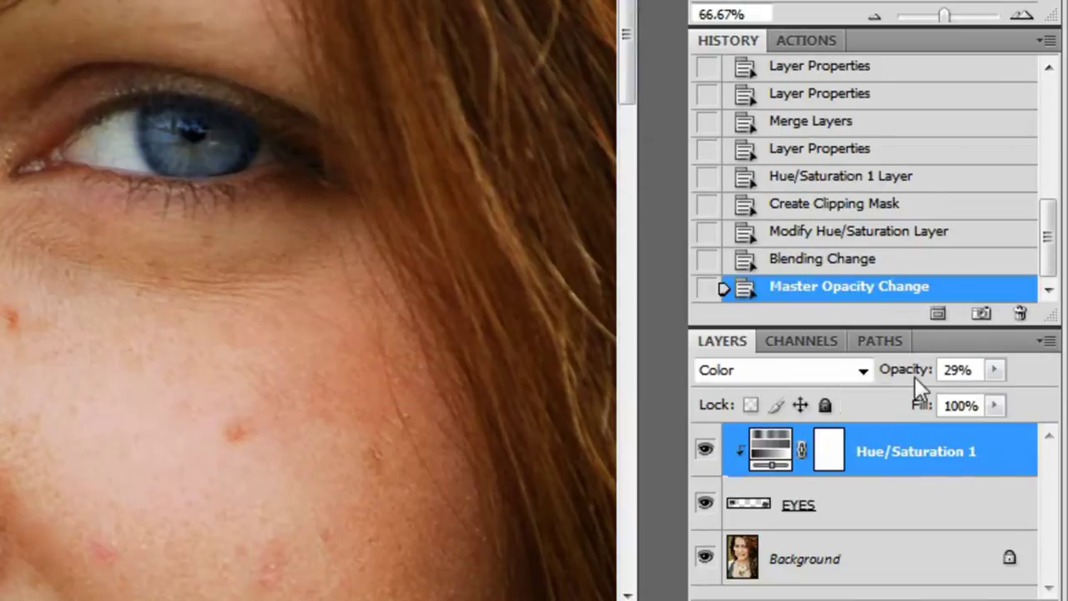
click(915, 377)
text(25)
Add a layer mask to the EYES layer and paint out the blue spill on the upper eyelid with a small brush at minimum hardness
click(970, 510)
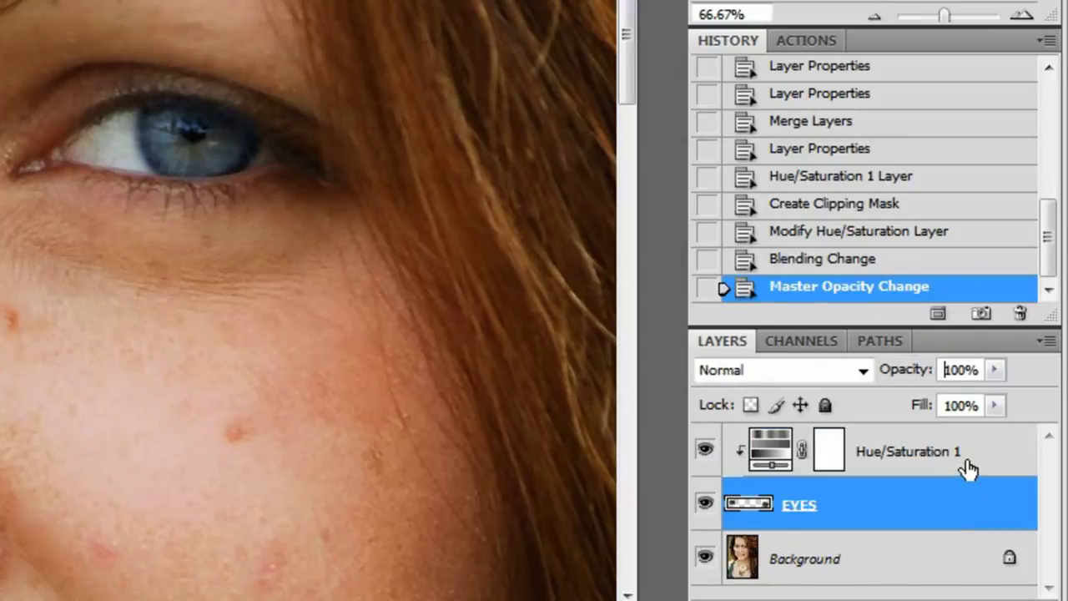
click(964, 467)
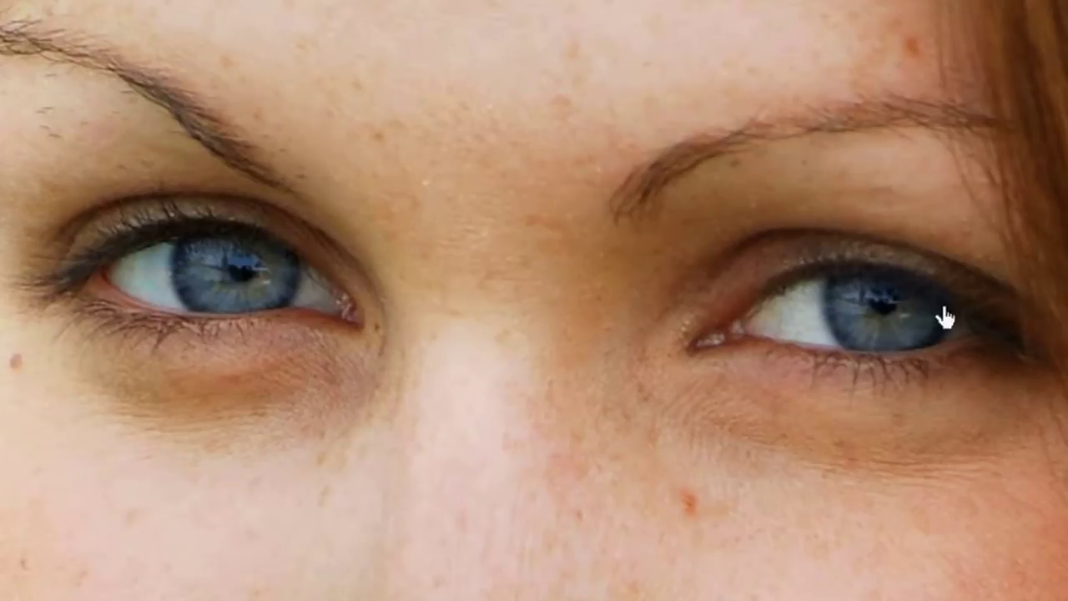
scroll(963, 255, up, 1)
scroll(961, 262, up, 1)
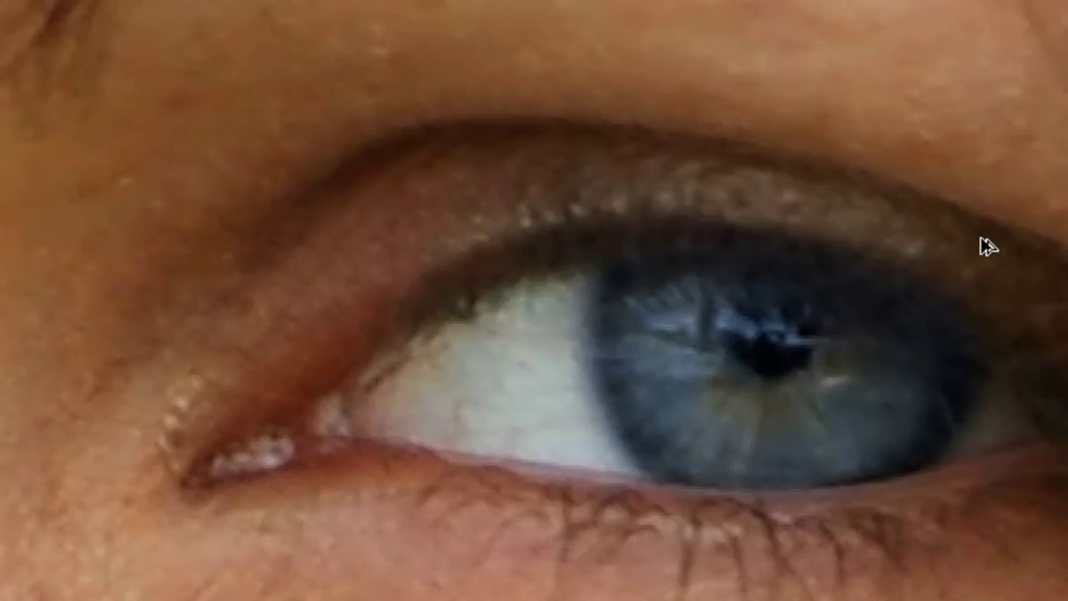
scroll(987, 246, up, 1)
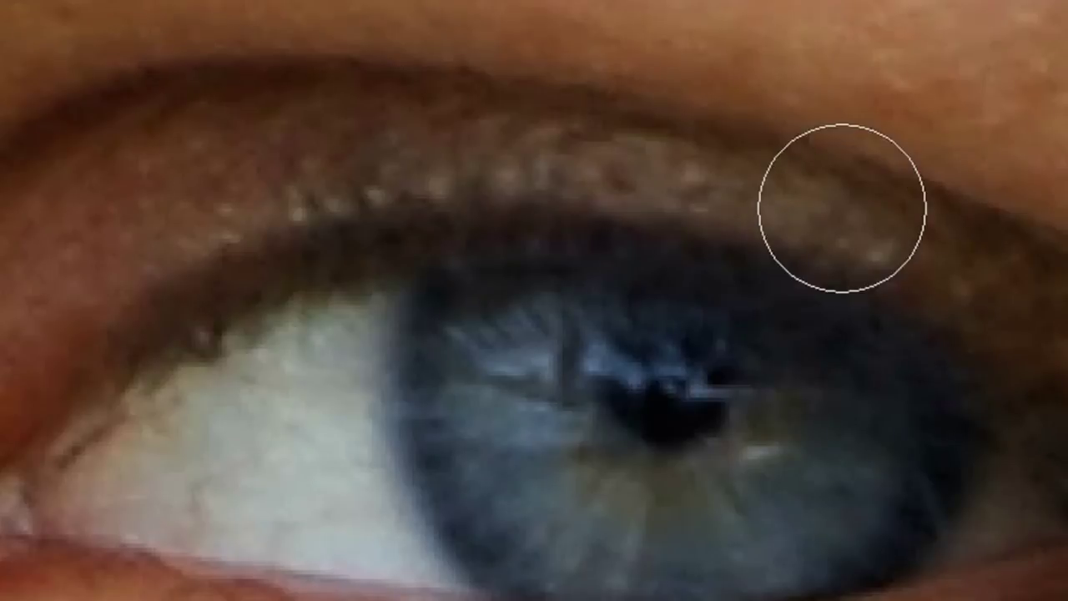
right_click(872, 199)
drag(1067, 350, 886, 349)
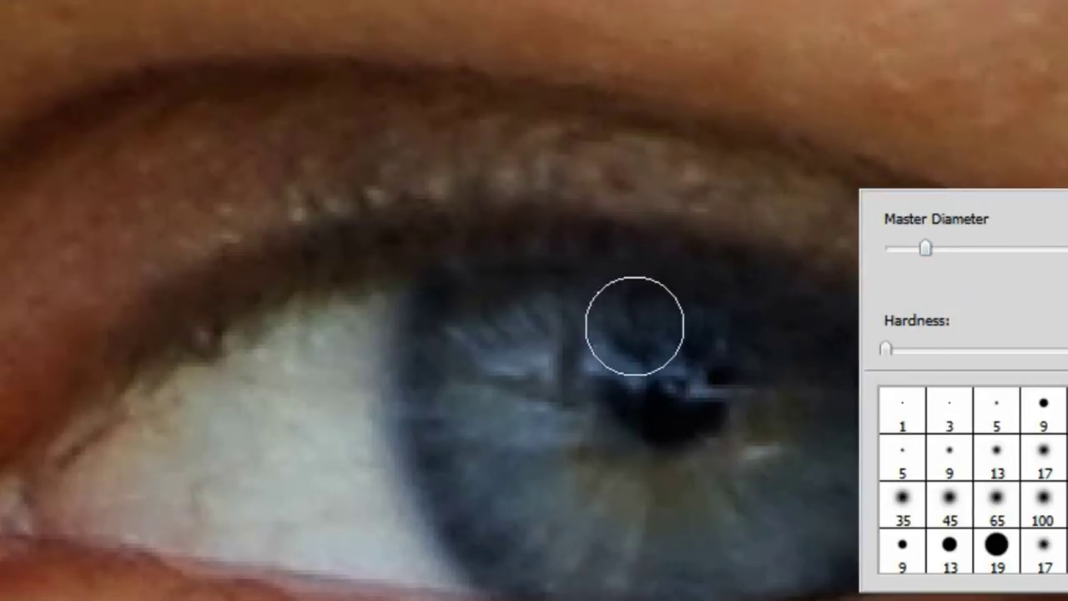
click(480, 198)
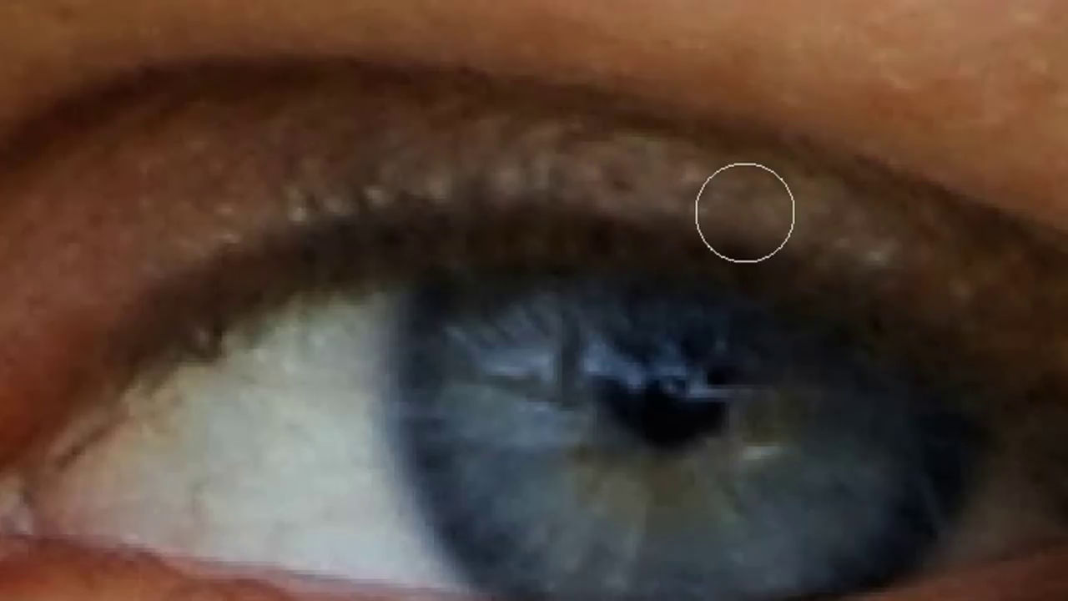
scroll(747, 212, down, 1)
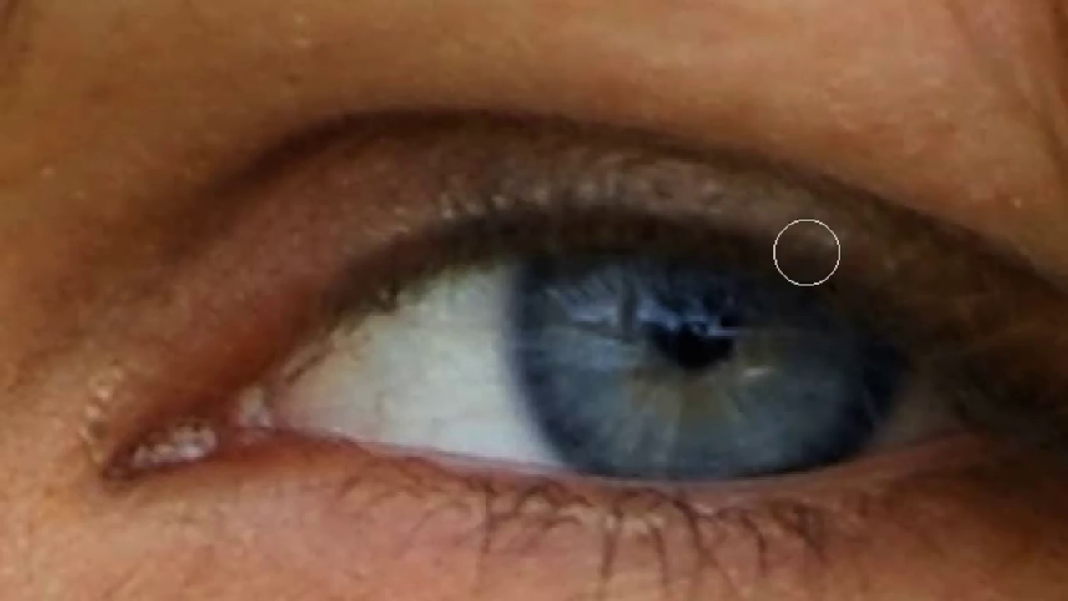
scroll(559, 181, down, 3)
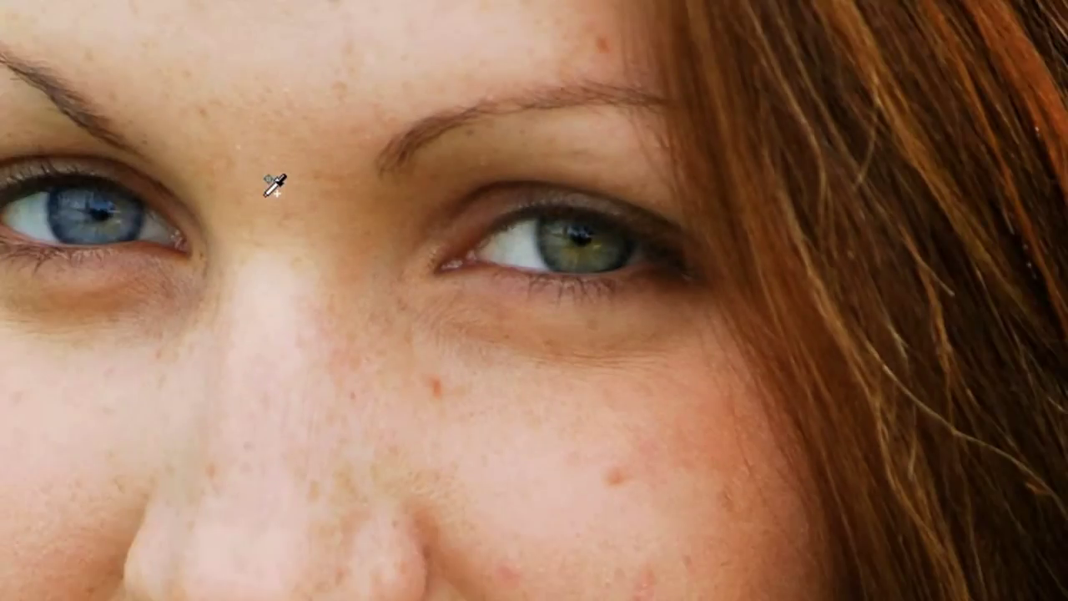
Try hues of 41 and 132 for the irises in the Hue/Saturation adjustment
scroll(275, 185, up, 1)
key(space)
drag(312, 278, 584, 290)
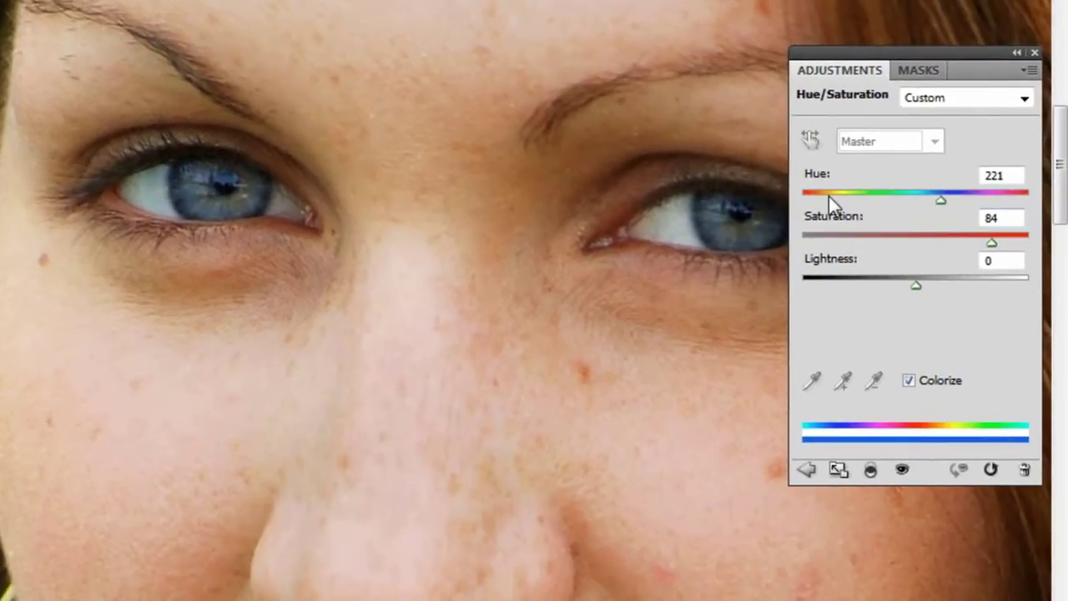
click(829, 196)
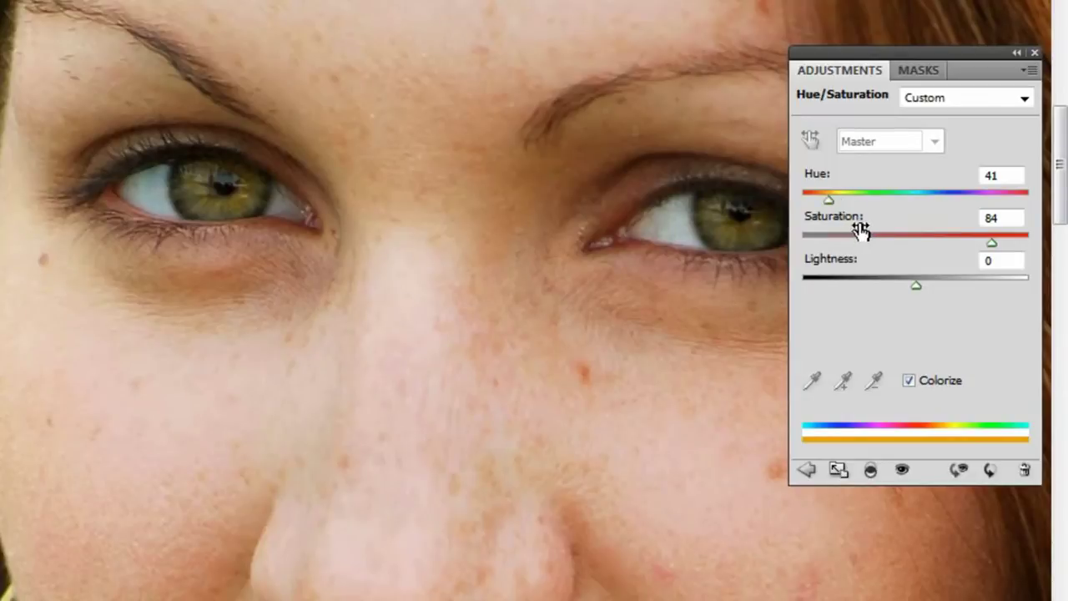
click(885, 197)
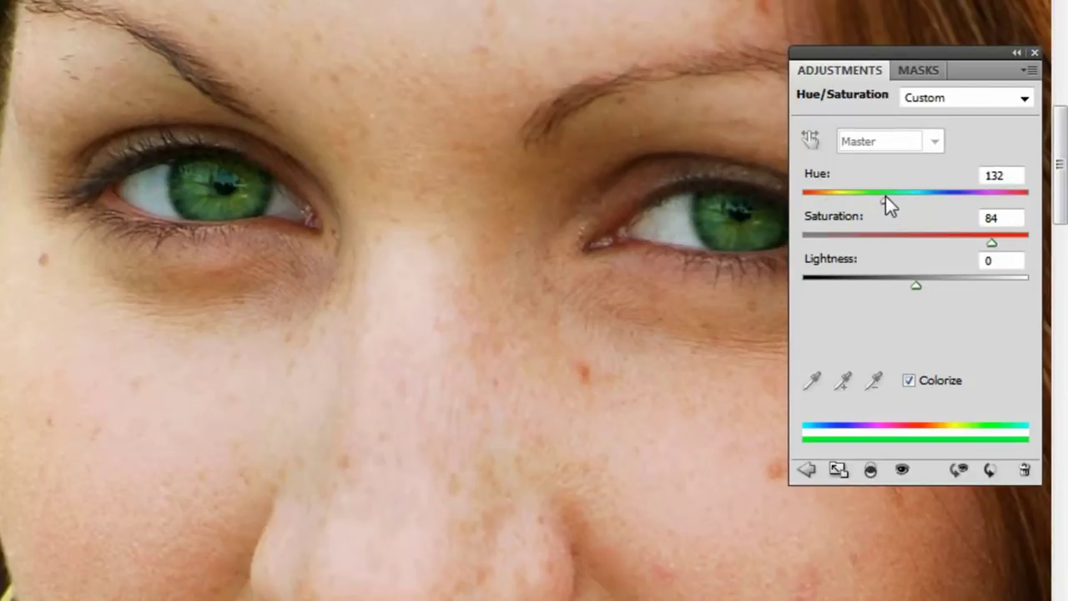
Set the iris adjustment's saturation to 68, try hue 313, settle on hue 221 and close the settings
click(955, 243)
drag(977, 50, 1022, 10)
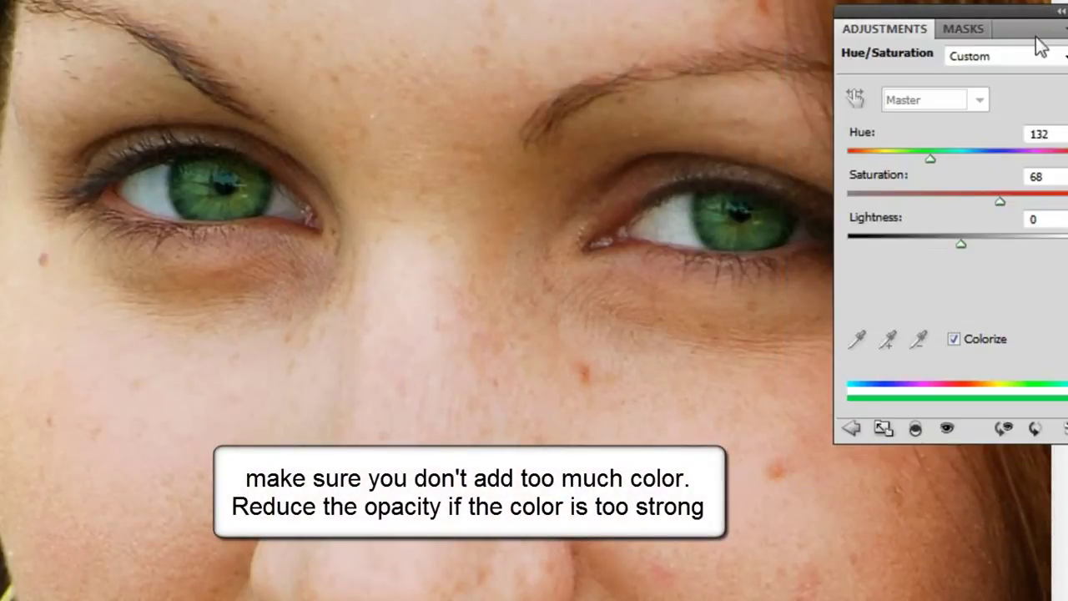
click(1043, 159)
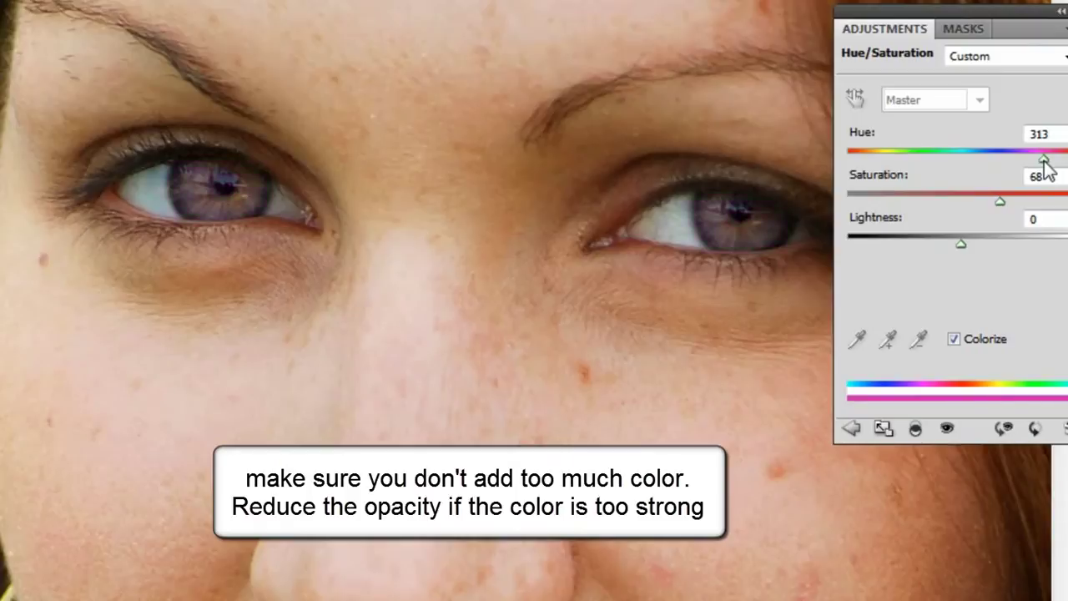
click(987, 159)
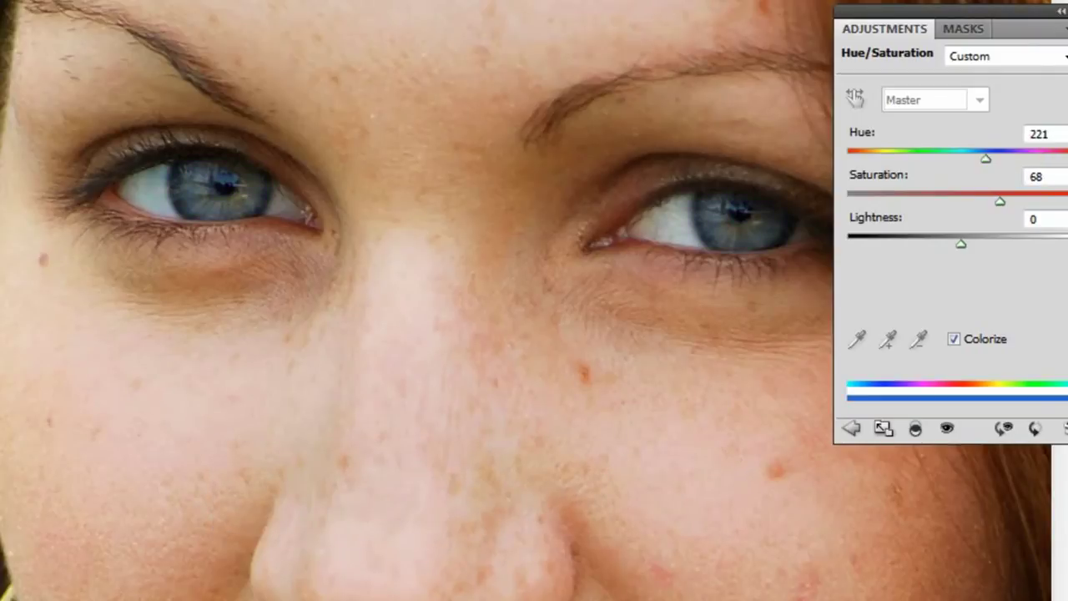
click(1066, 10)
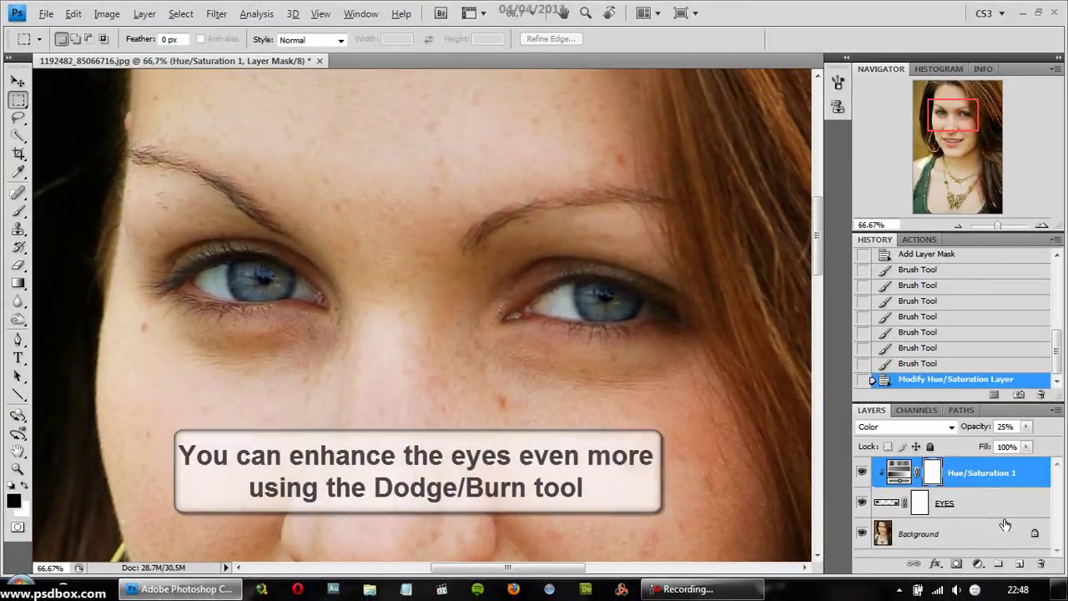
Create a new layer above the Hue/Saturation adjustment and name it dodge&burn
click(1020, 564)
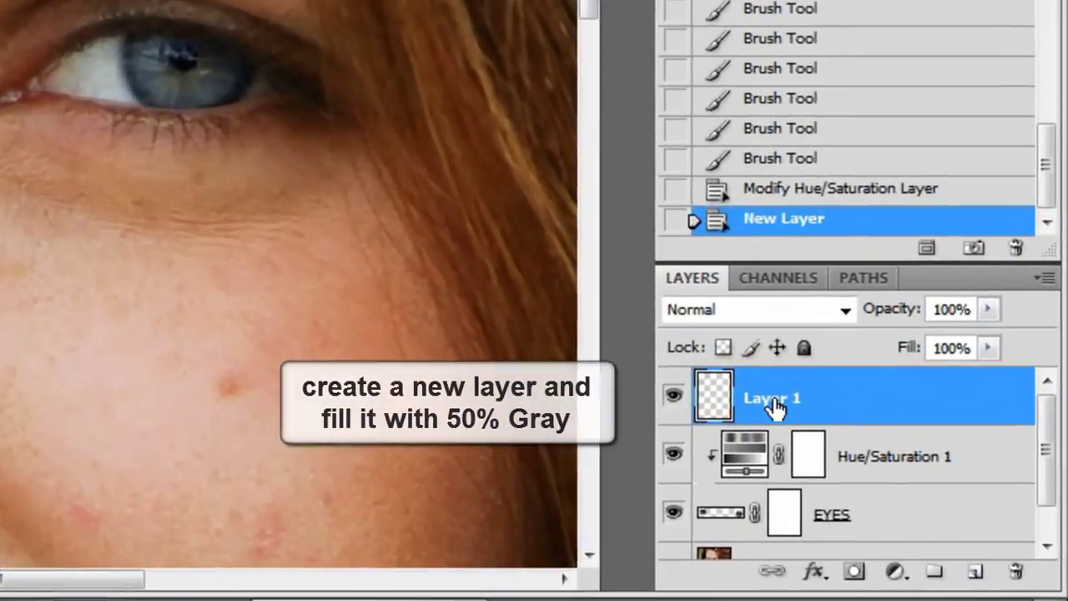
double_click(938, 476)
text(dod)
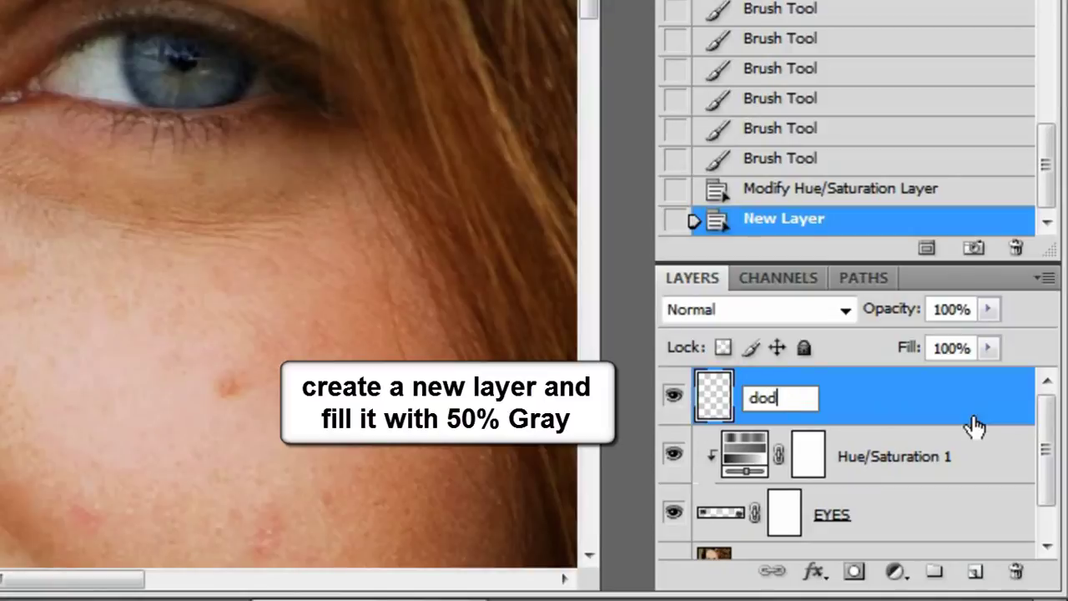
text(ge&bur)
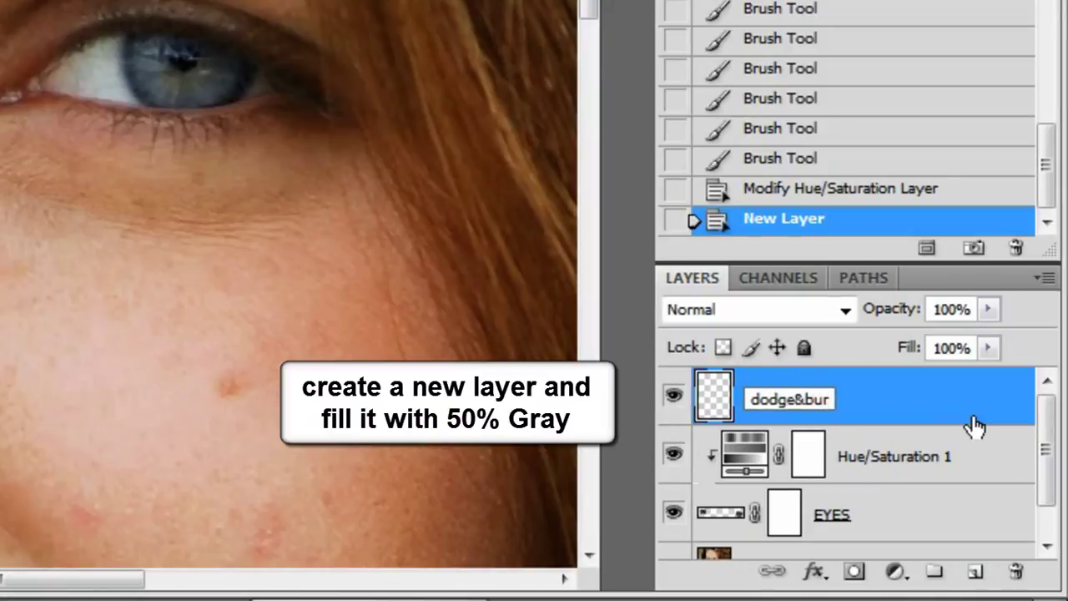
text(n)
key(Return)
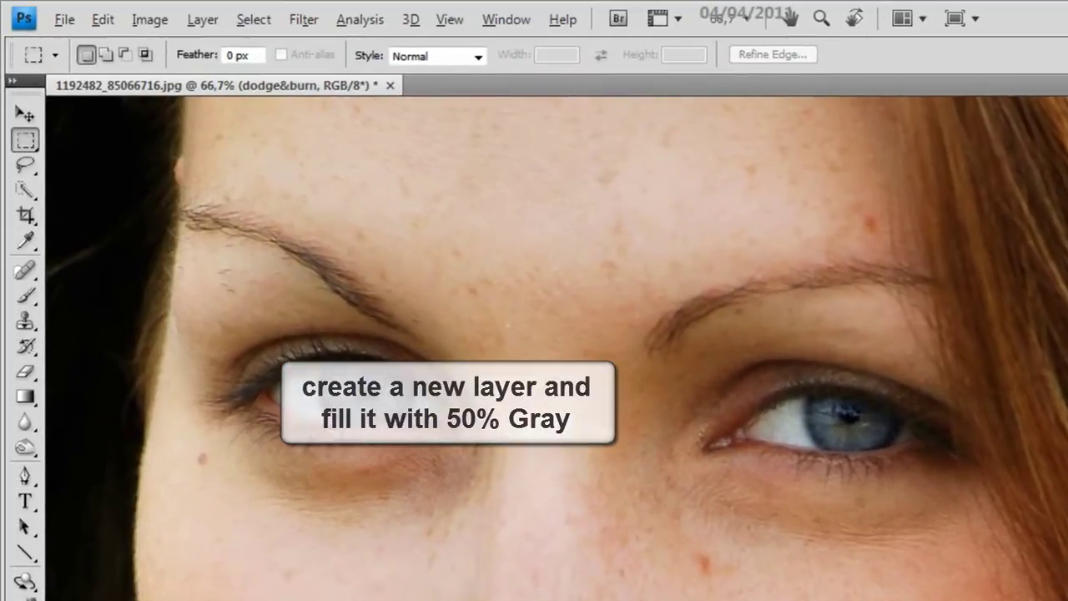
Fill the dodge&burn layer with 50% Gray at Normal mode and 100% opacity, and set its blend mode to Overlay
click(104, 20)
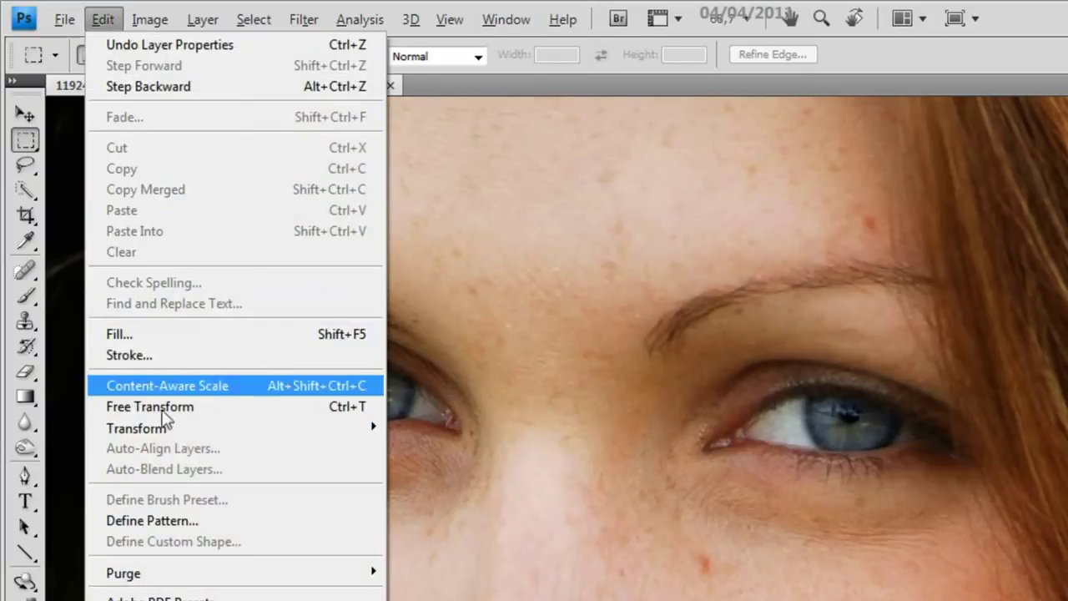
click(151, 338)
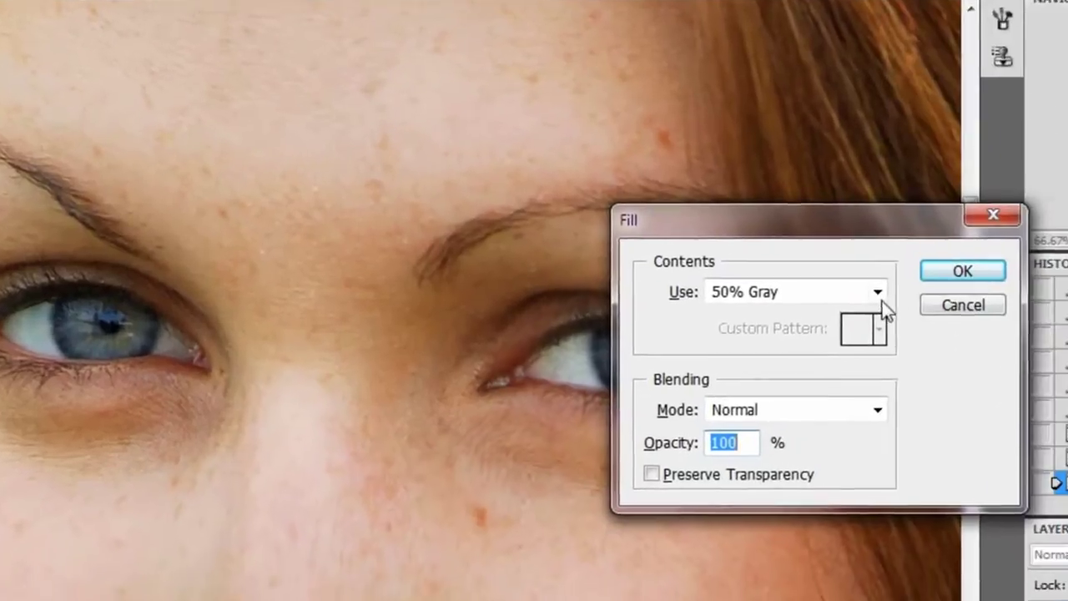
click(894, 571)
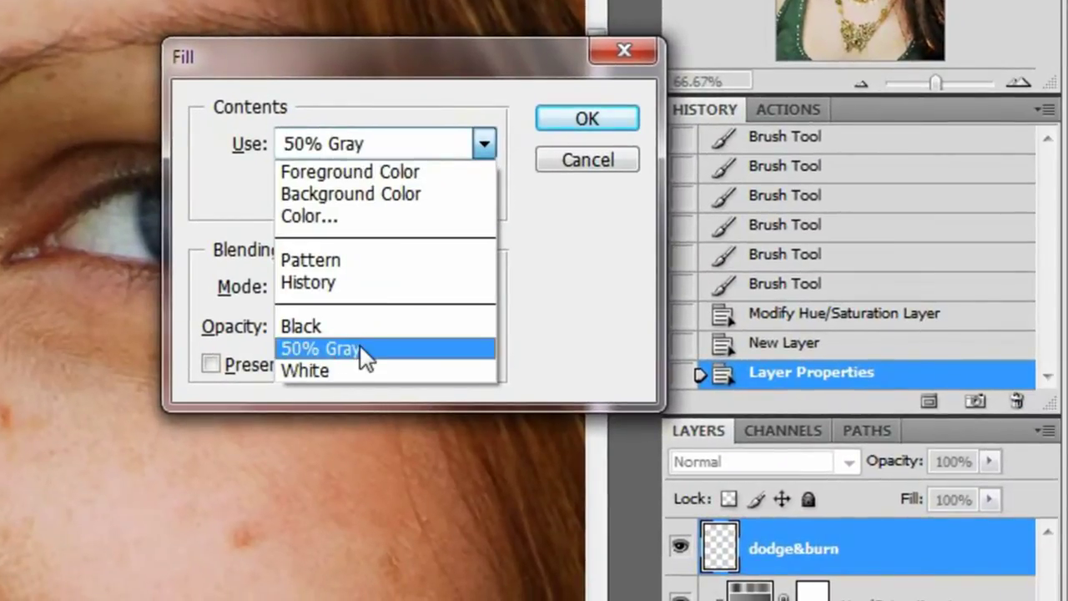
click(332, 350)
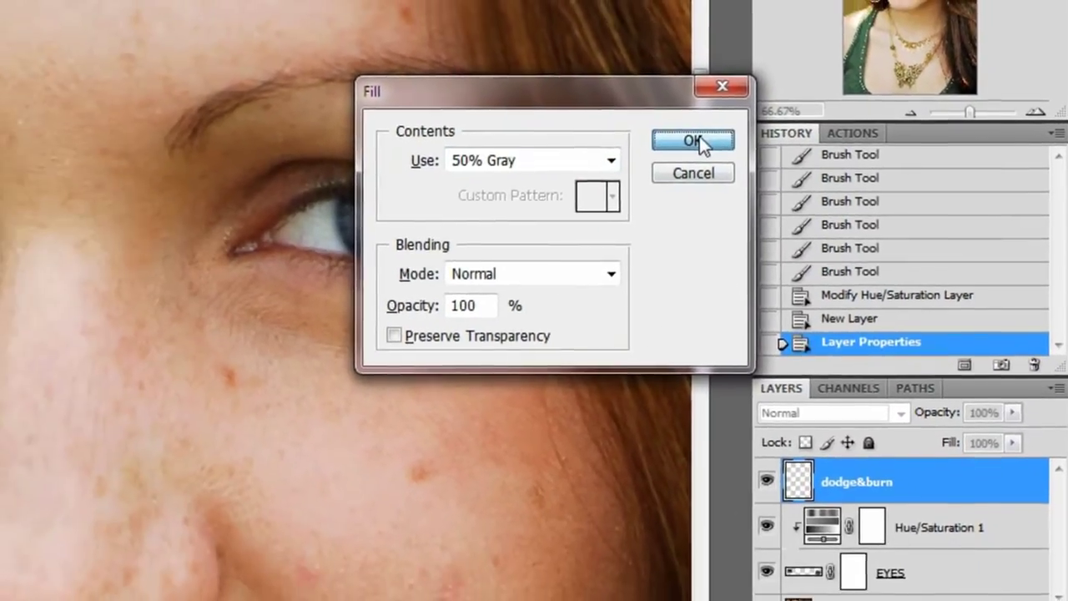
click(700, 139)
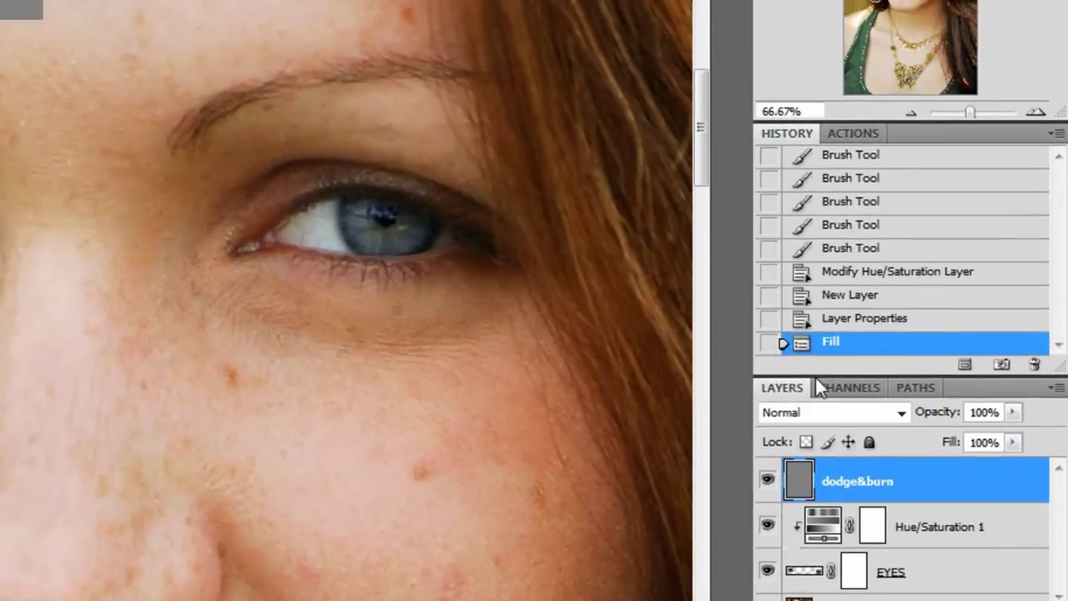
click(807, 412)
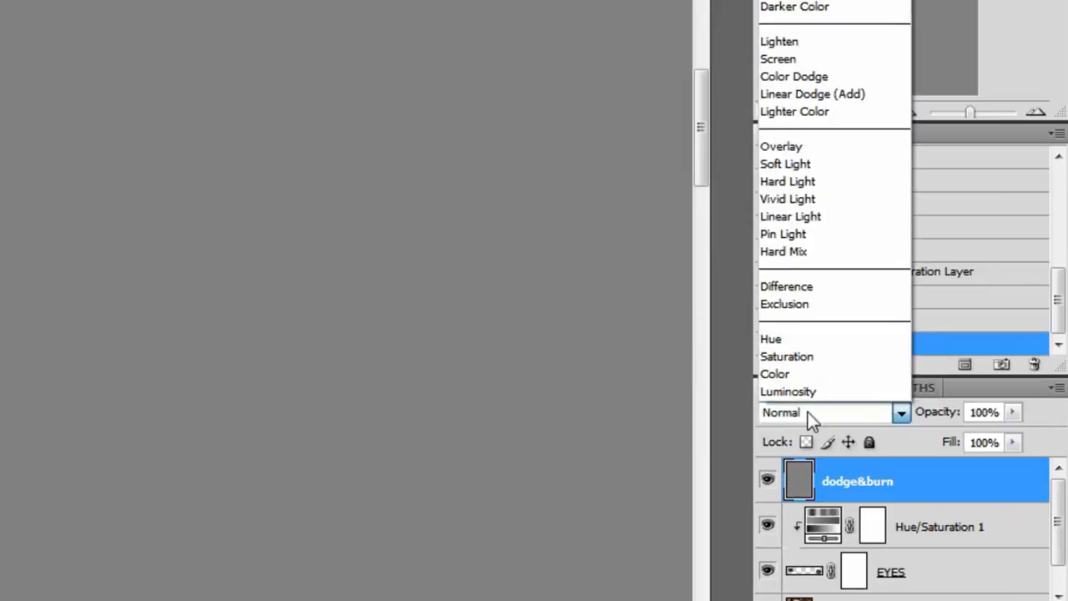
click(809, 146)
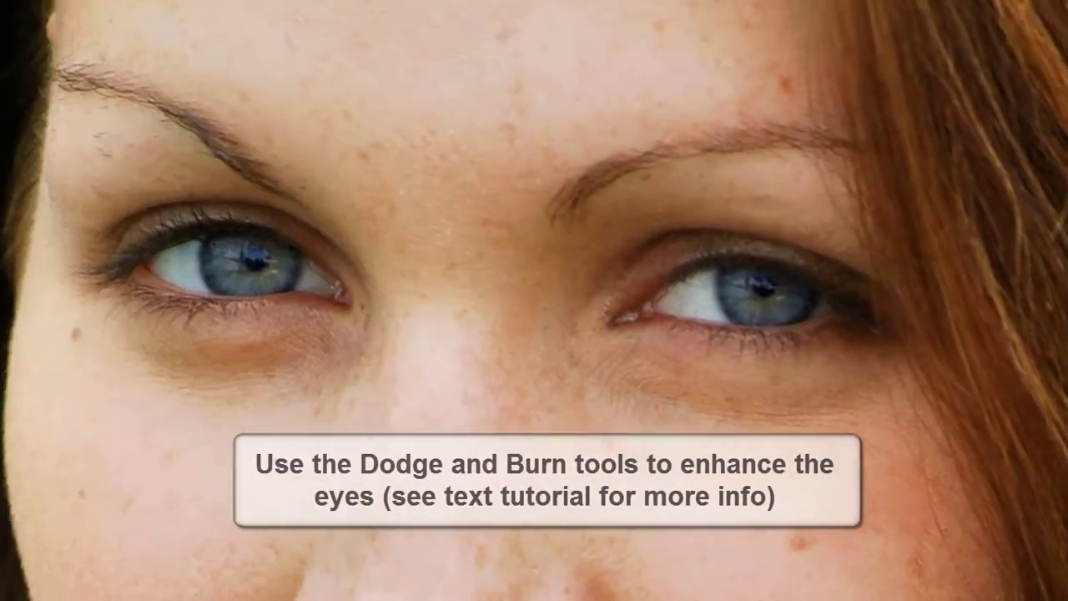
Choose the Burn tool with the range at Midtones and the exposure at 10%
right_click(27, 348)
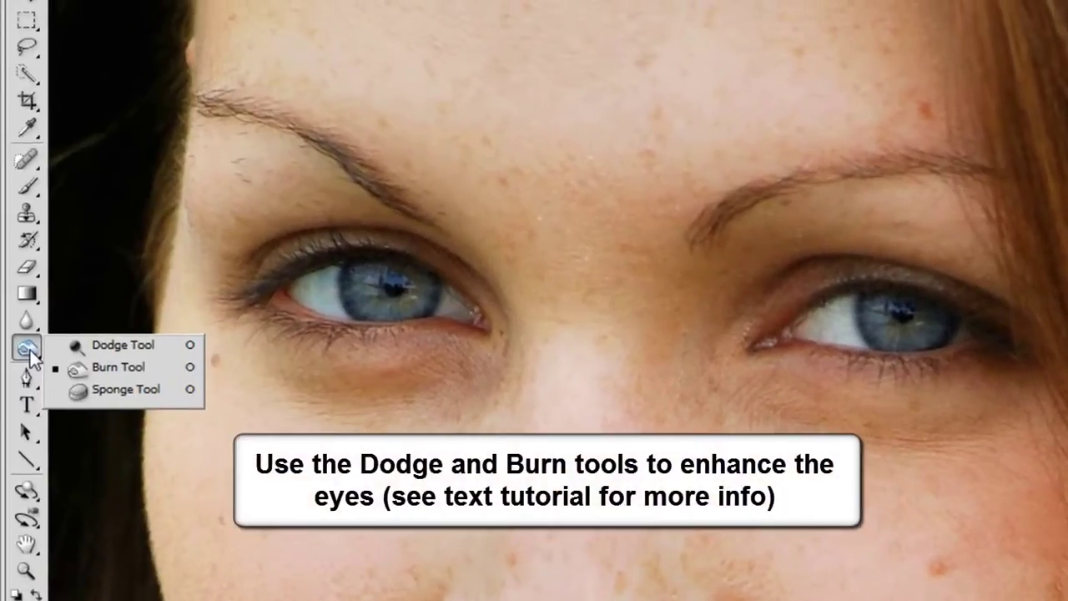
click(102, 373)
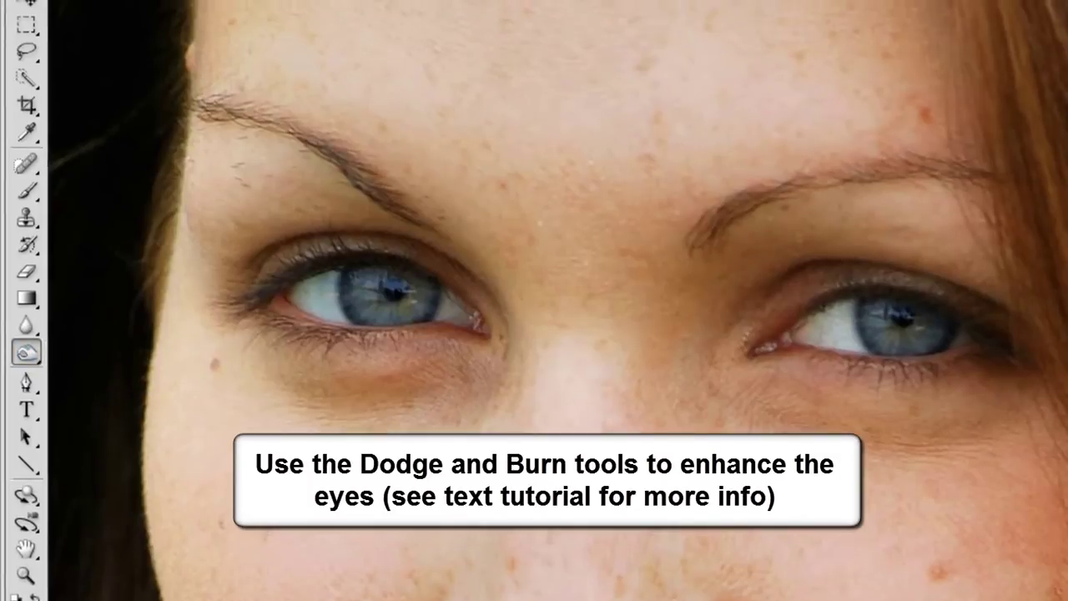
click(463, 26)
click(458, 46)
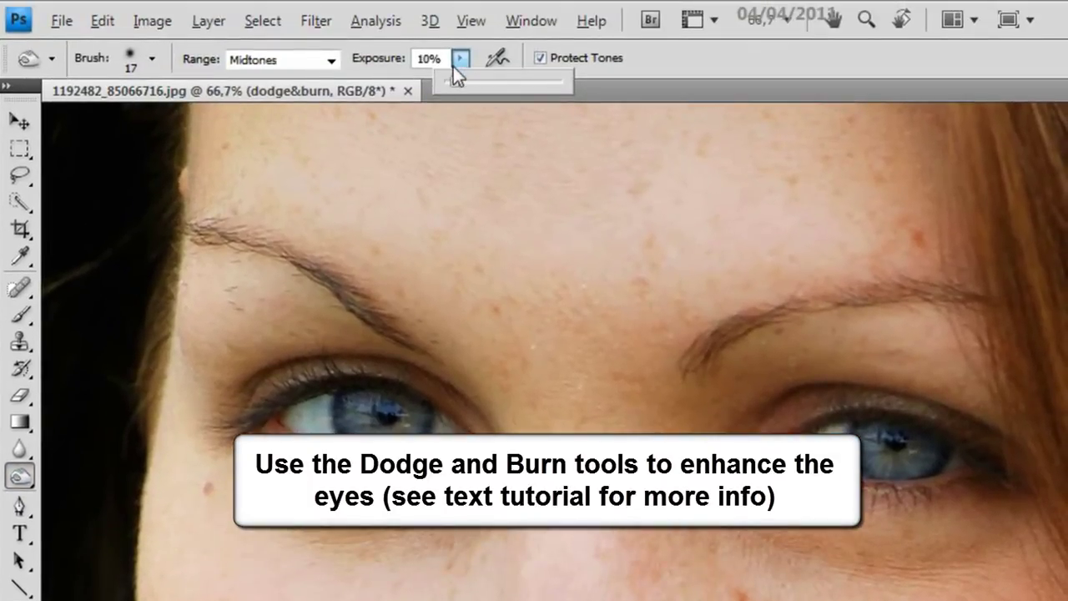
click(326, 64)
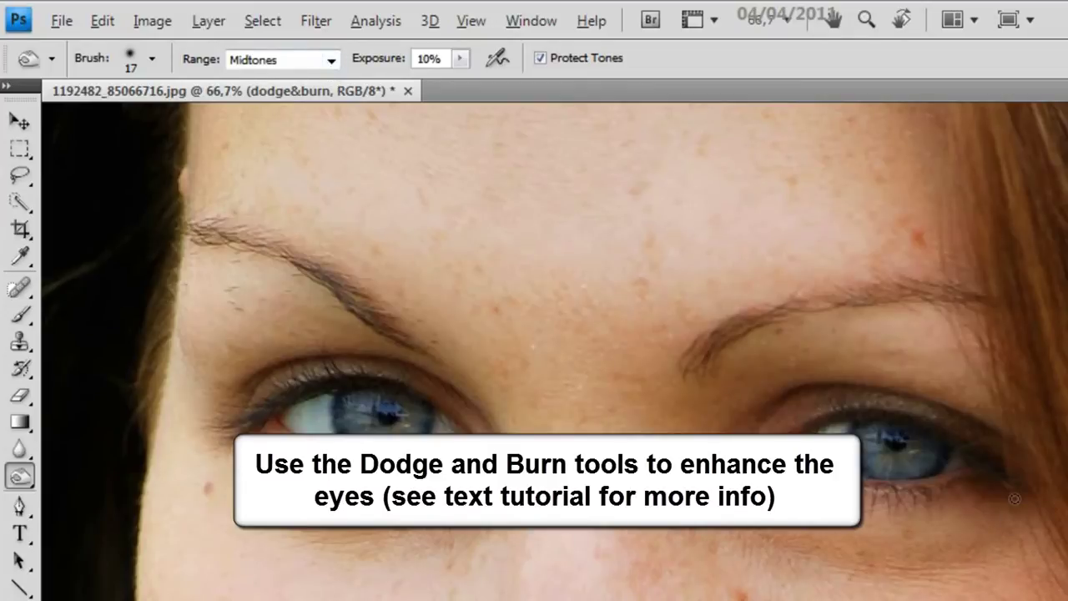
Adjust the soft burn brush's diameter at 0% hardness and darken the outer edges of both irises
scroll(925, 455, up, 3)
right_click(895, 434)
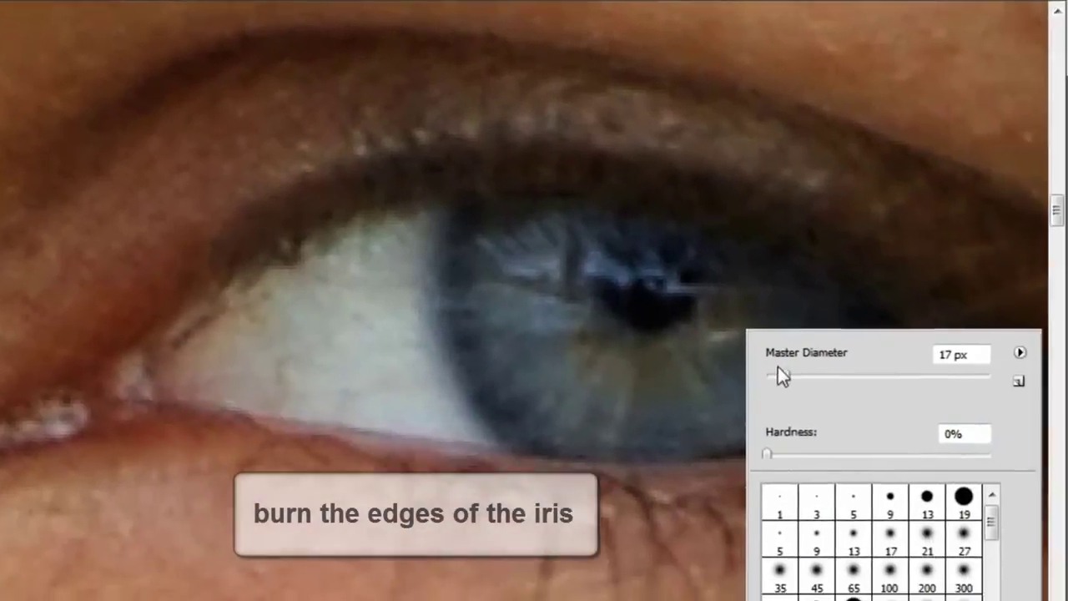
drag(778, 373, 795, 373)
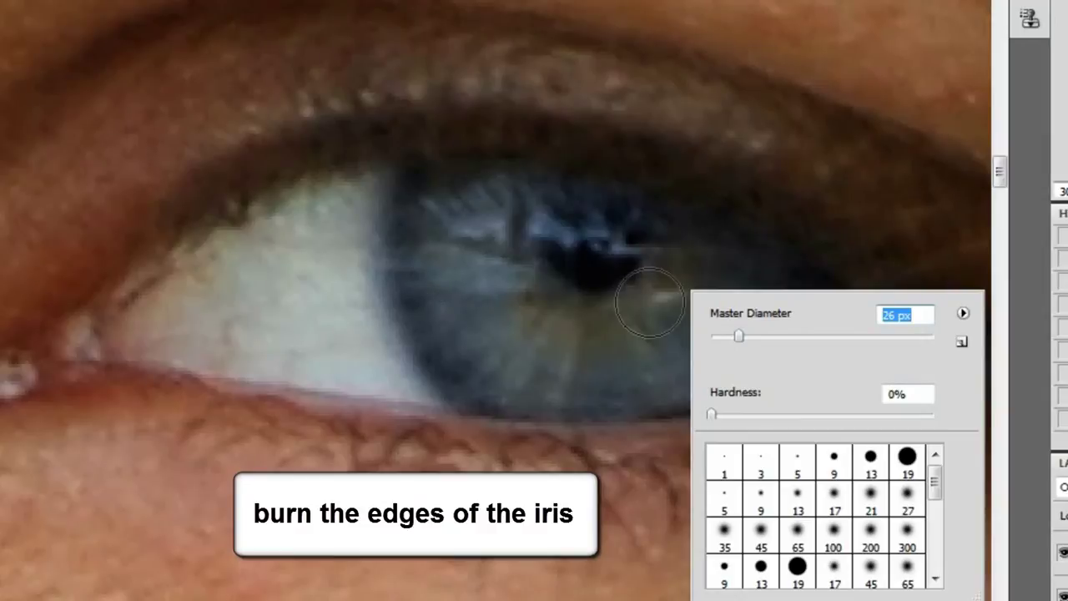
drag(738, 337, 730, 334)
drag(409, 191, 408, 294)
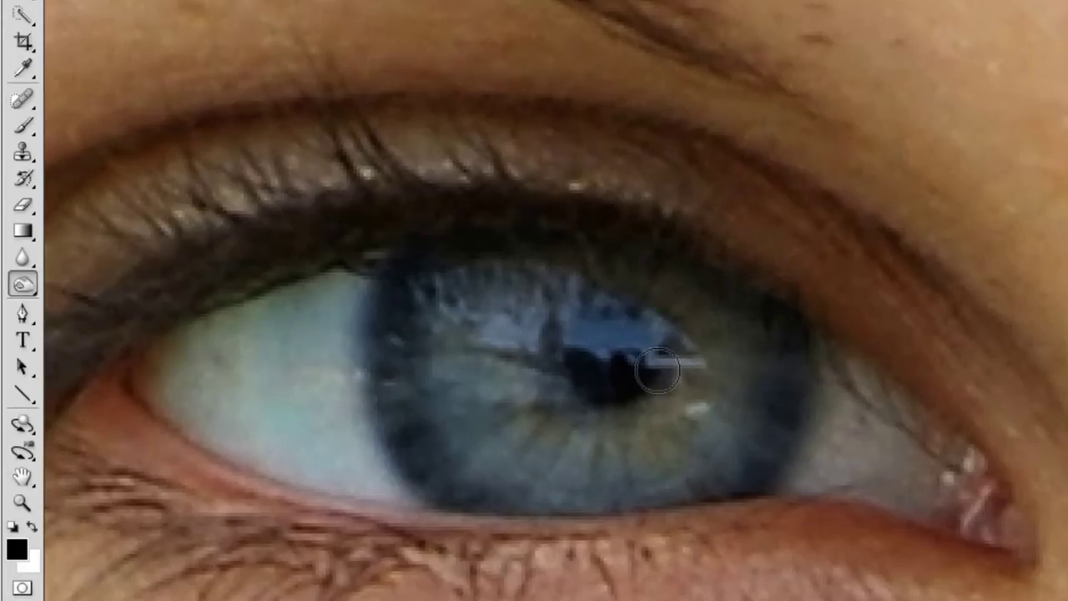
Switch to the Dodge tool on Midtones with 11% exposure and a 17 px brush at 0% hardness
click(23, 286)
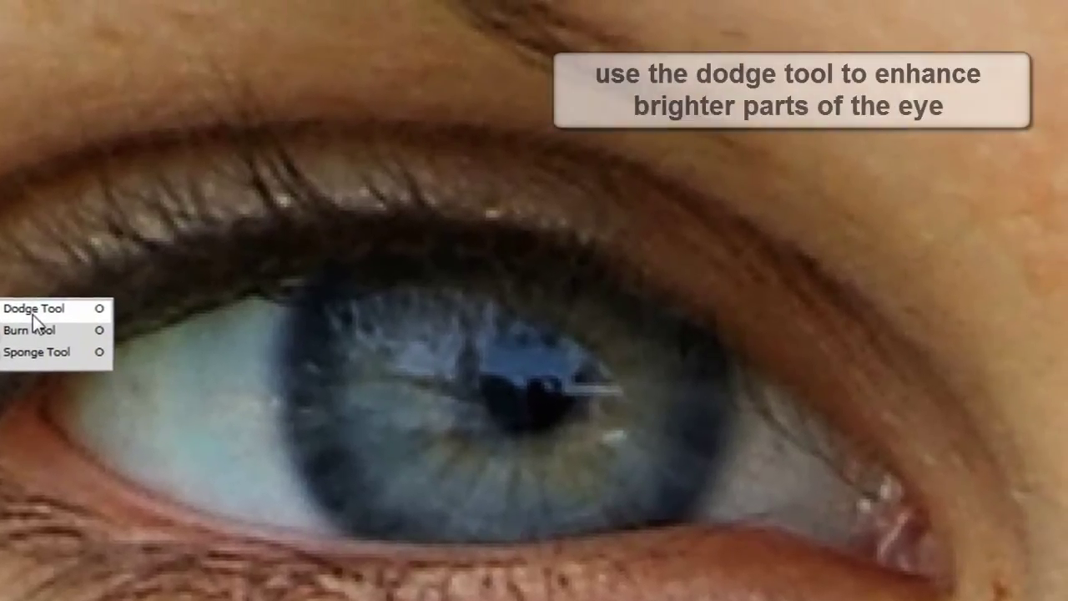
click(33, 314)
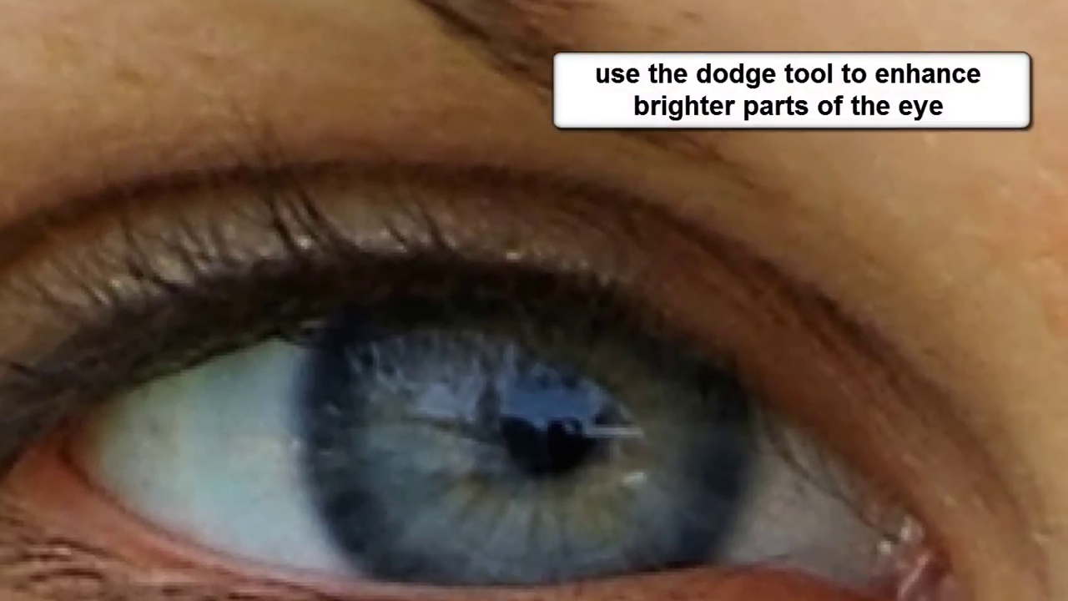
click(446, 51)
drag(443, 80, 436, 79)
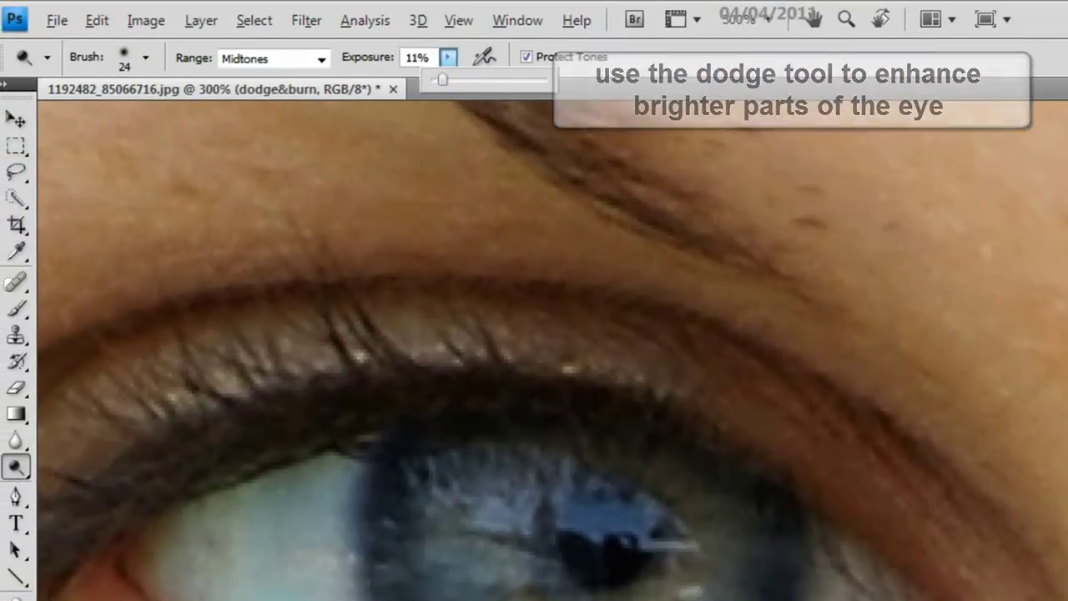
right_click(607, 558)
drag(659, 566, 656, 566)
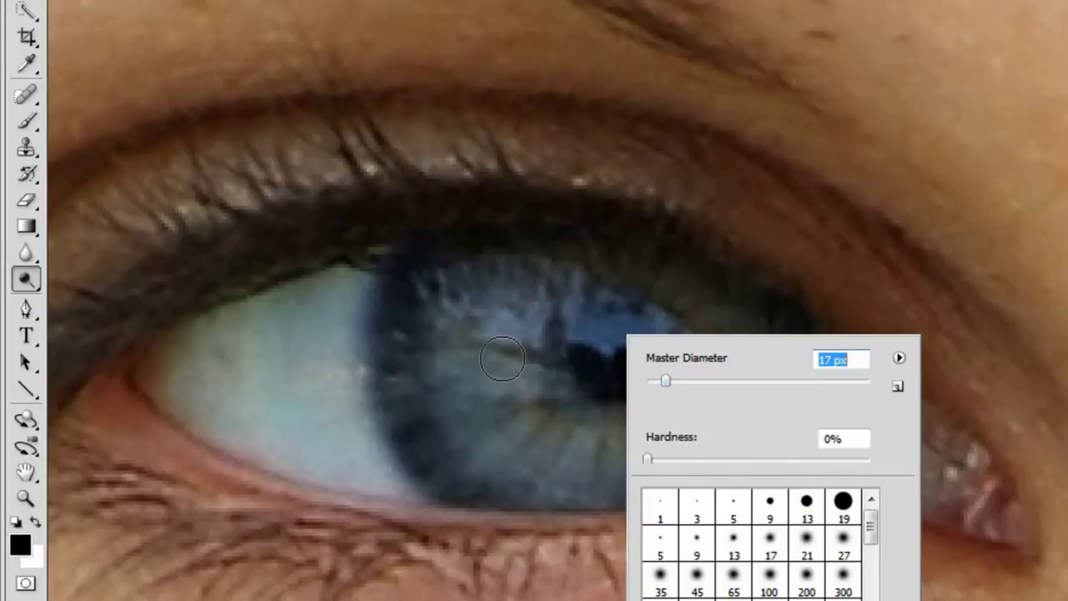
key(Return)
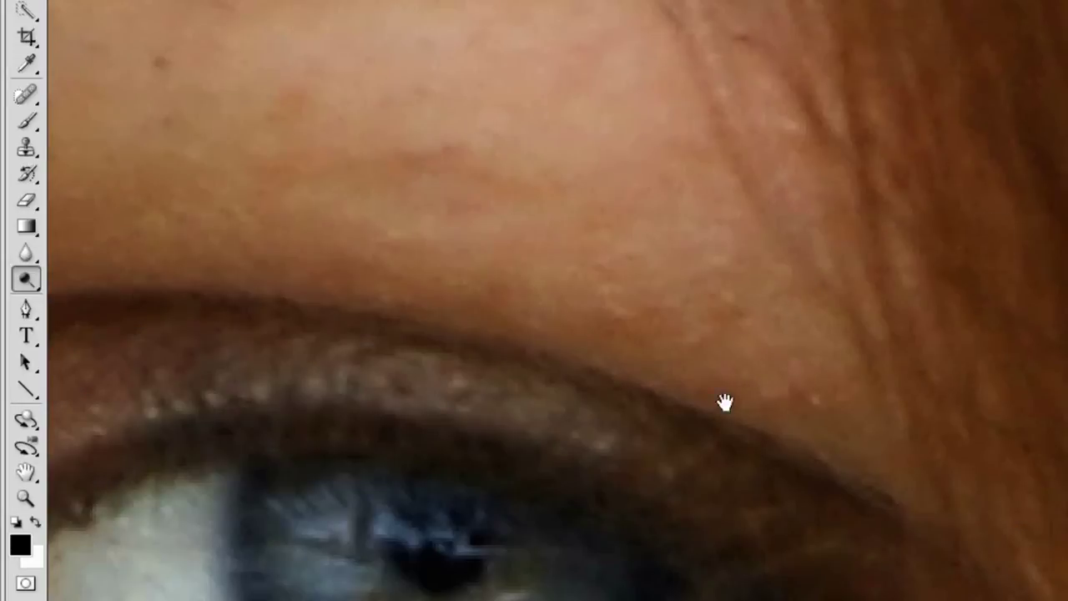
Dodge the reflections and brighter areas around the pupil of the eye nearest the hair, and check both eyes
mouse_move(724, 403)
mouse_down()
mouse_move(701, 267)
mouse_move(718, 213)
mouse_up()
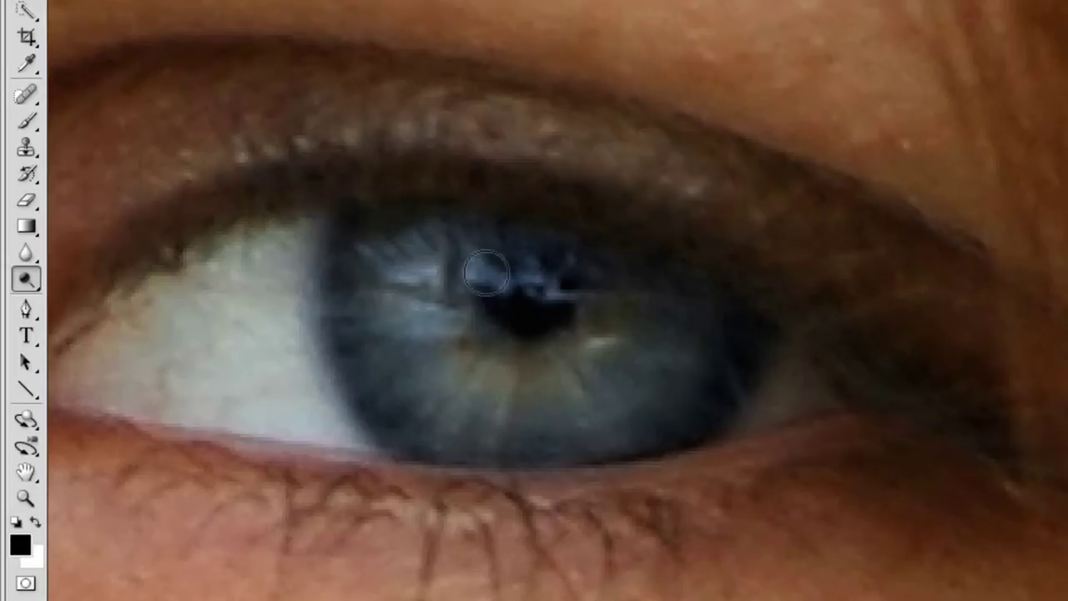
mouse_move(501, 260)
mouse_down()
mouse_move(465, 226)
mouse_move(631, 332)
mouse_up()
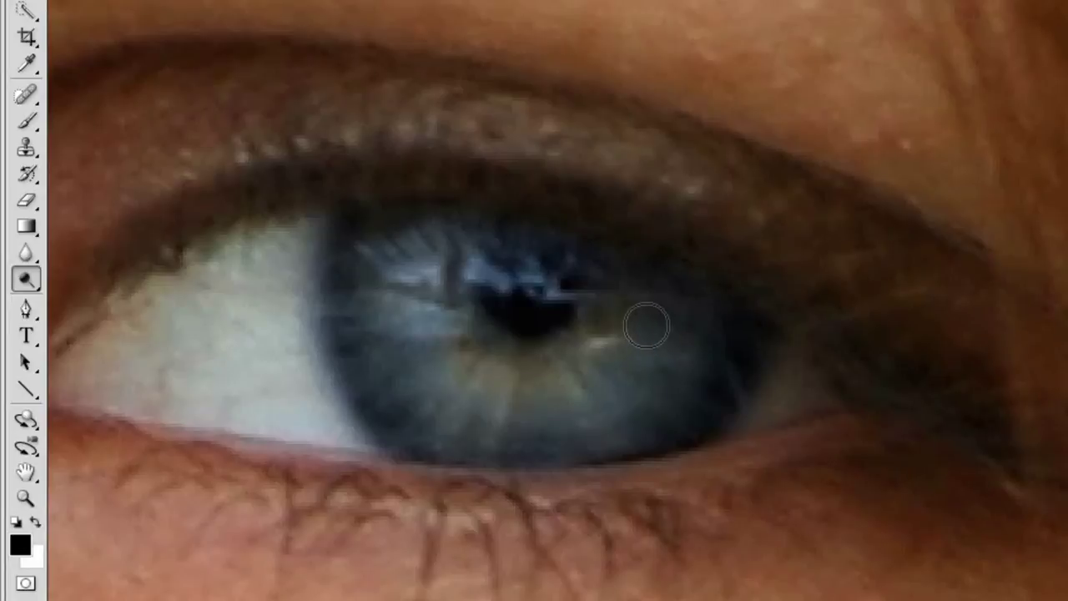
mouse_move(645, 343)
mouse_down()
mouse_move(544, 384)
mouse_move(488, 288)
mouse_move(537, 274)
mouse_move(446, 278)
mouse_move(444, 355)
mouse_up()
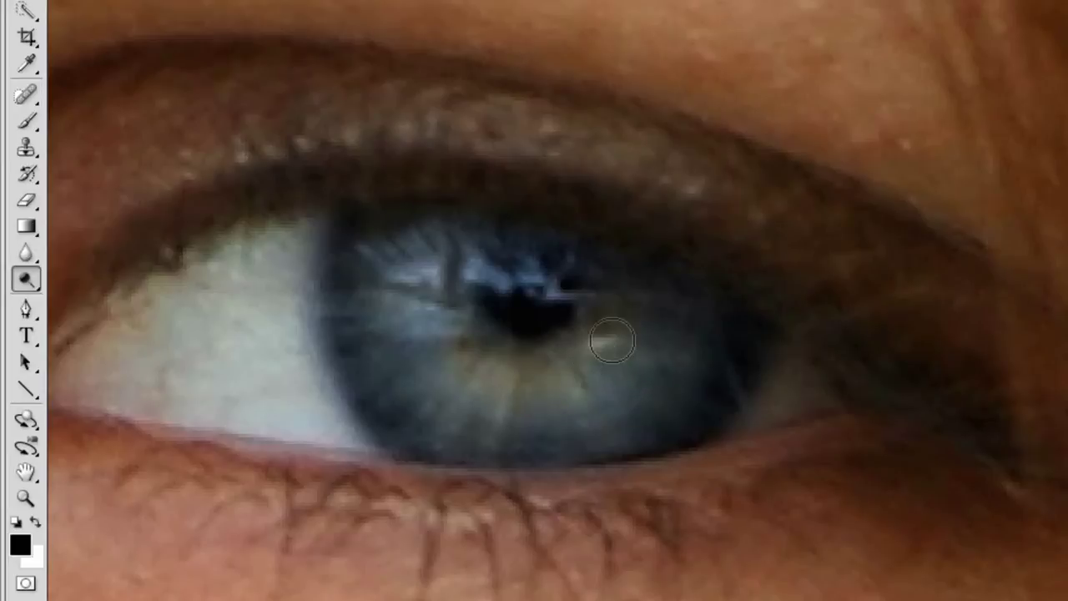
mouse_move(611, 340)
mouse_down()
mouse_move(562, 422)
mouse_move(638, 371)
mouse_move(506, 370)
mouse_move(558, 381)
mouse_up()
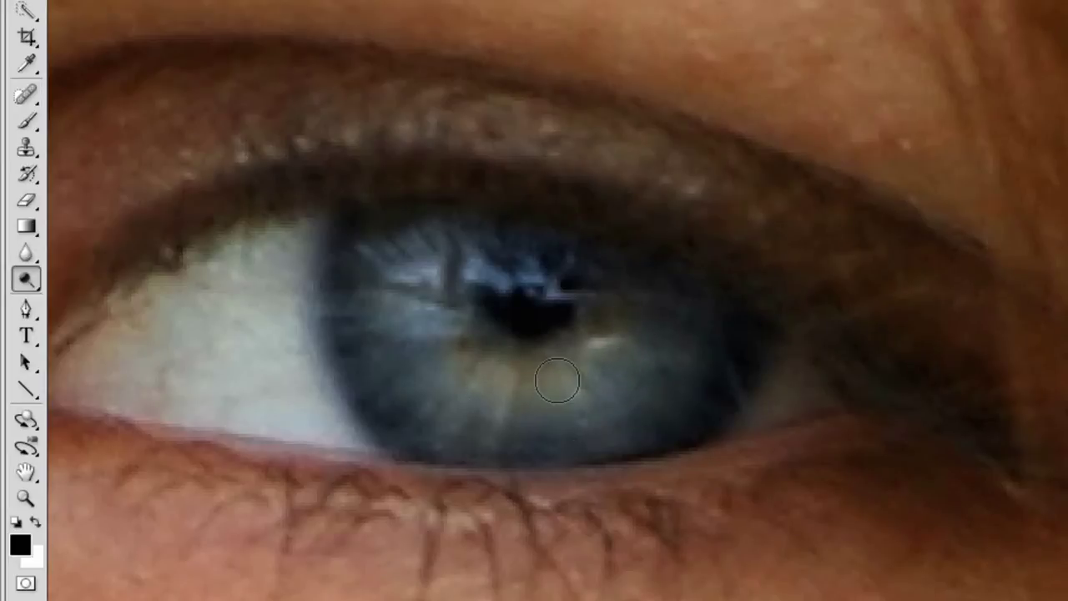
scroll(558, 381, down, 4)
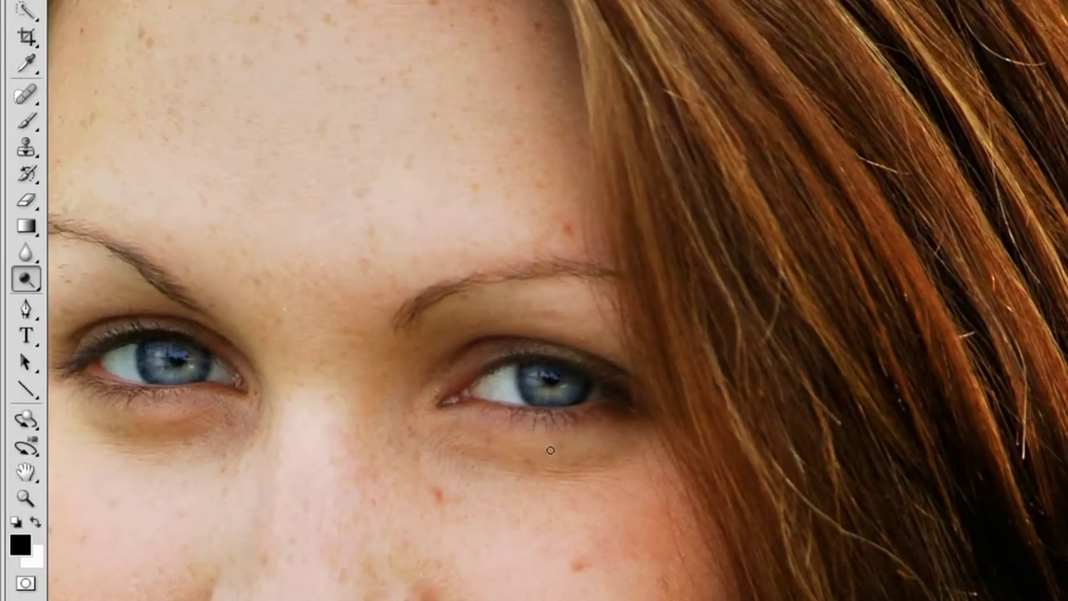
drag(635, 322, 709, 212)
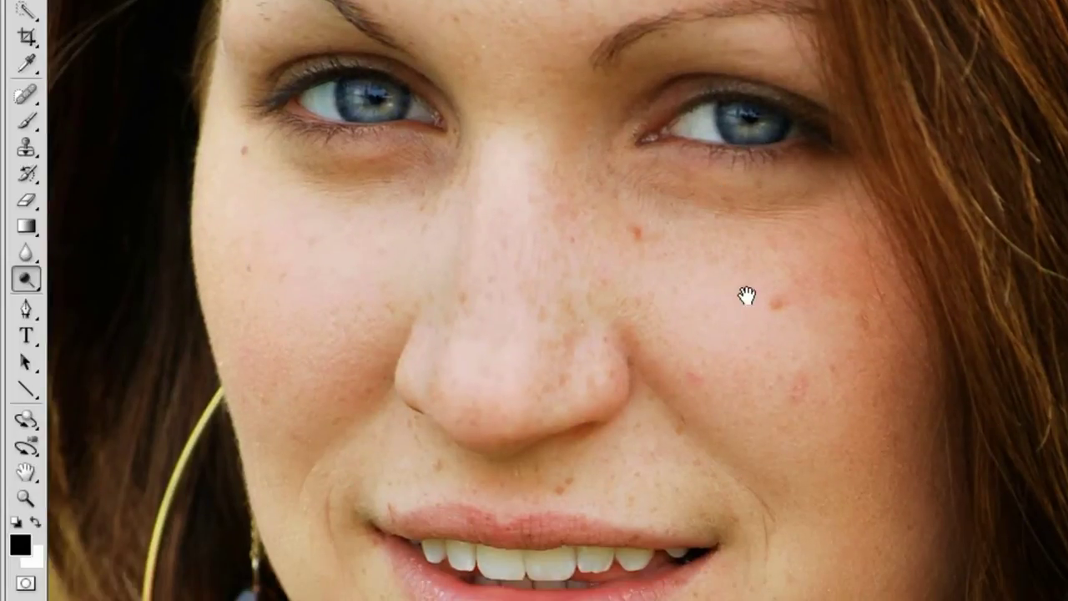
drag(745, 295, 734, 354)
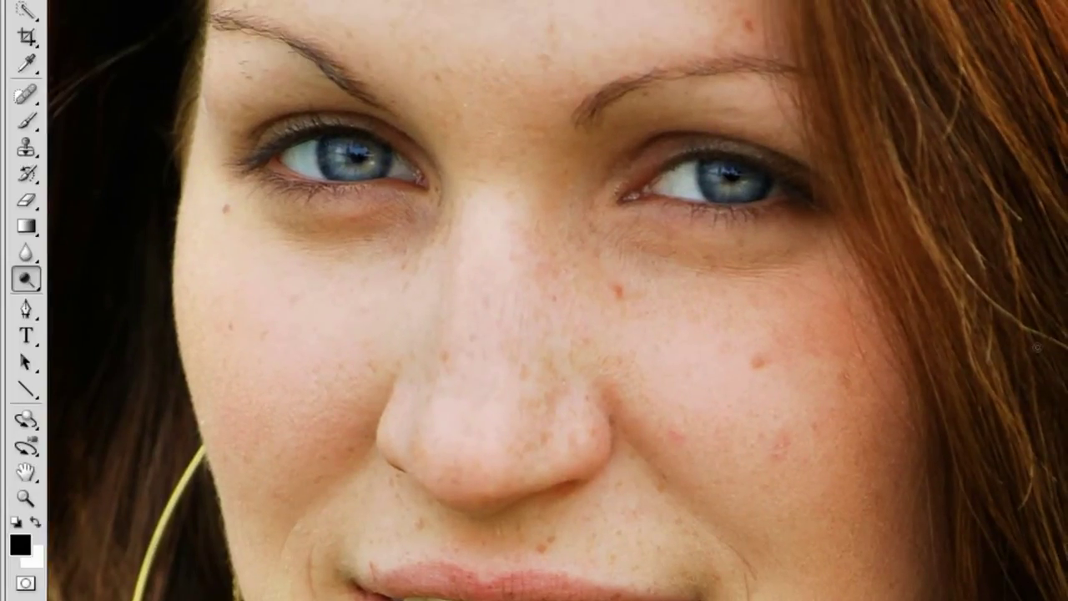